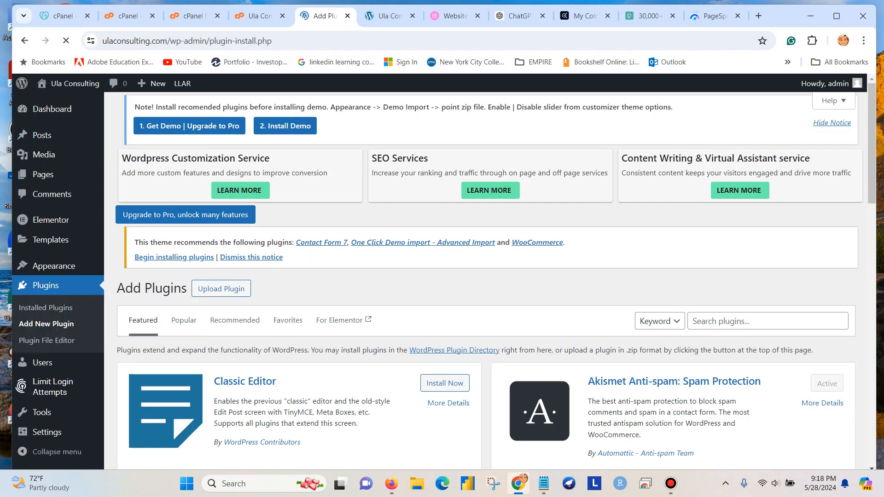
- Search the plugin directory for "WPforms7"
{"action": "scroll", "coordinate": [486, 281], "scroll_direction": "down", "scroll_amount": 2}
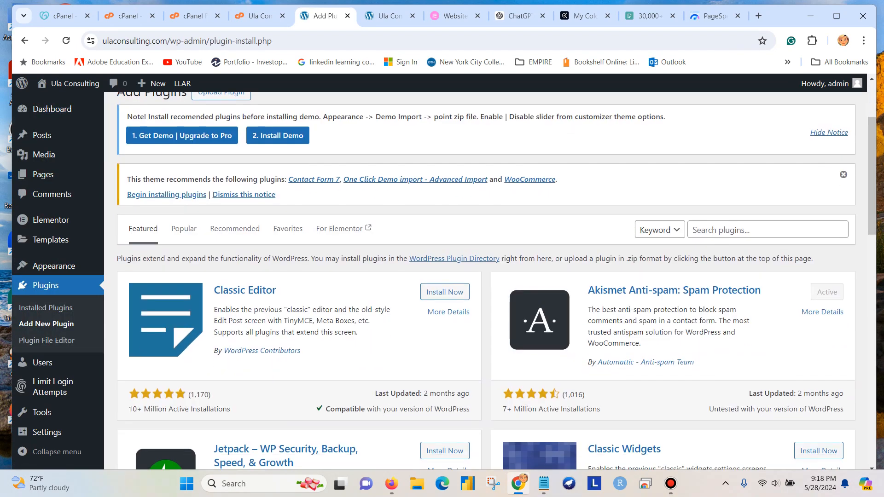
{"action": "left_click", "coordinate": [767, 230]}
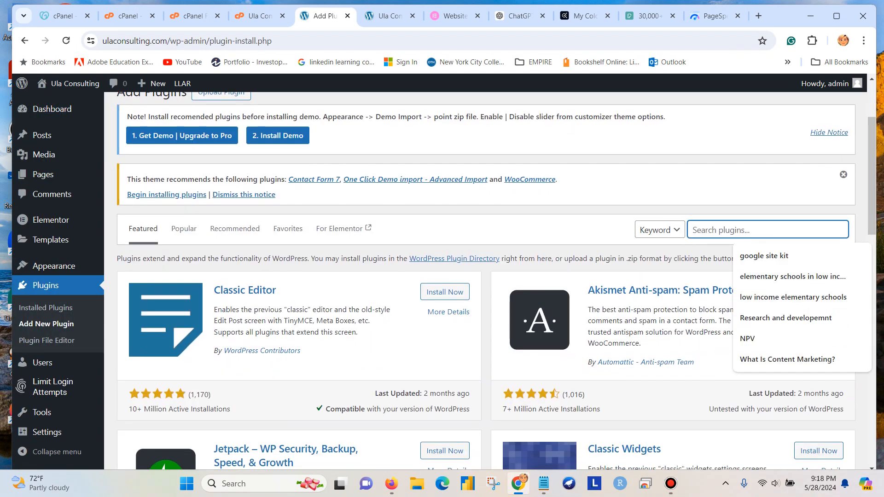
{"action": "type", "text": "W"}
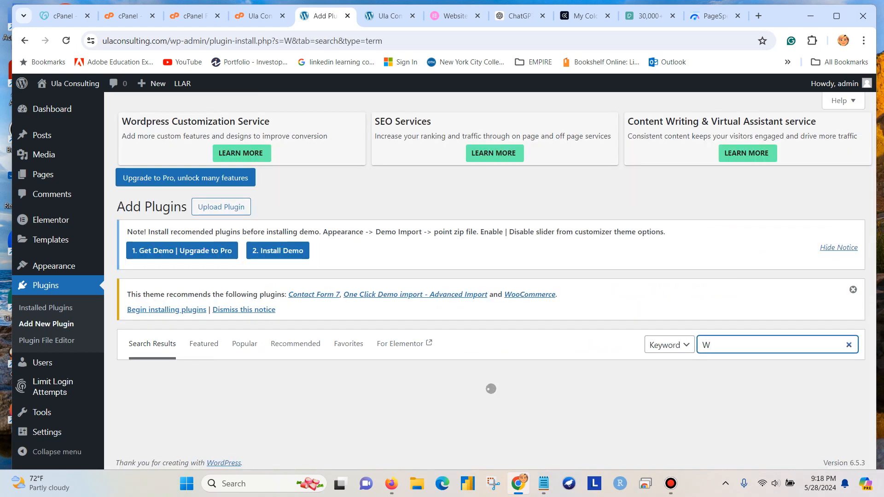
{"action": "type", "text": "Pforms"}
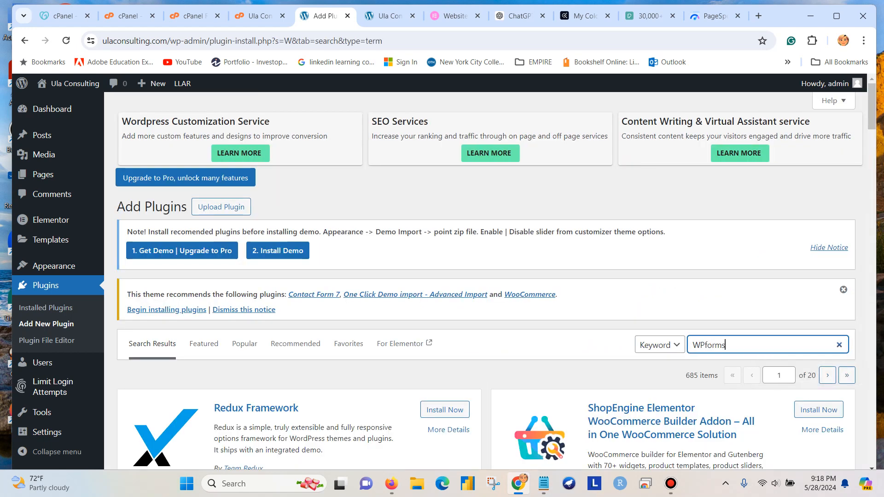
{"action": "type", "text": "7"}
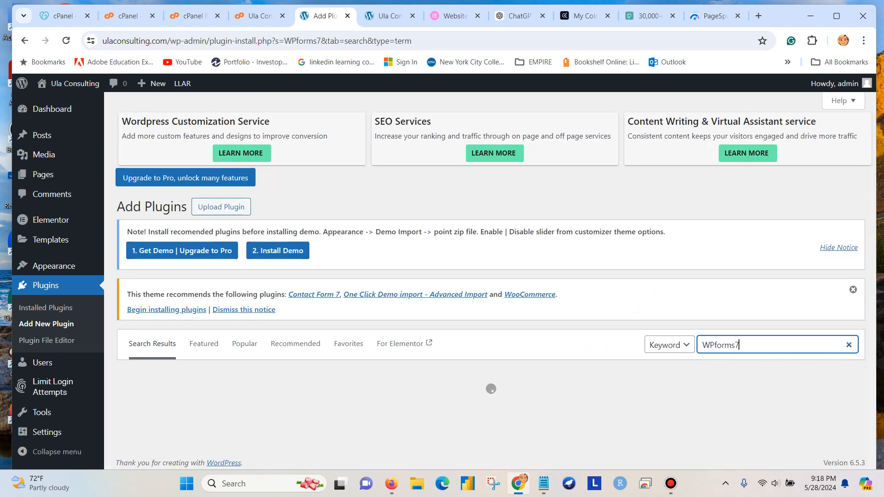
- Shorten the plugin search term to "form 7" and run the search
{"action": "scroll", "coordinate": [495, 276], "scroll_direction": "down", "scroll_amount": 1}
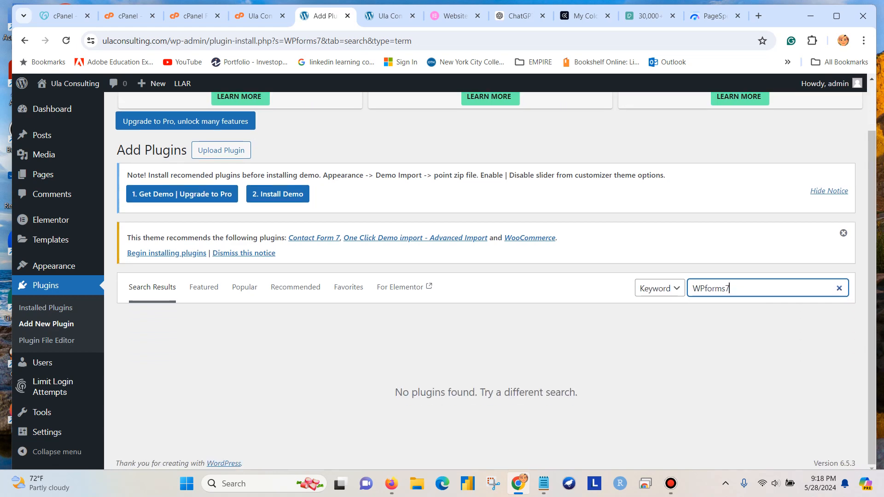
{"action": "key", "text": "BackSpace"}
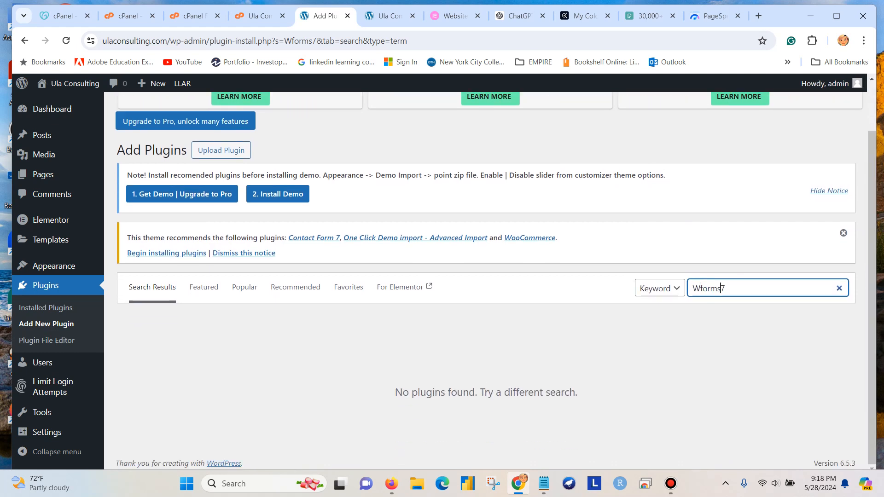
{"action": "key", "text": "BackSpace"}
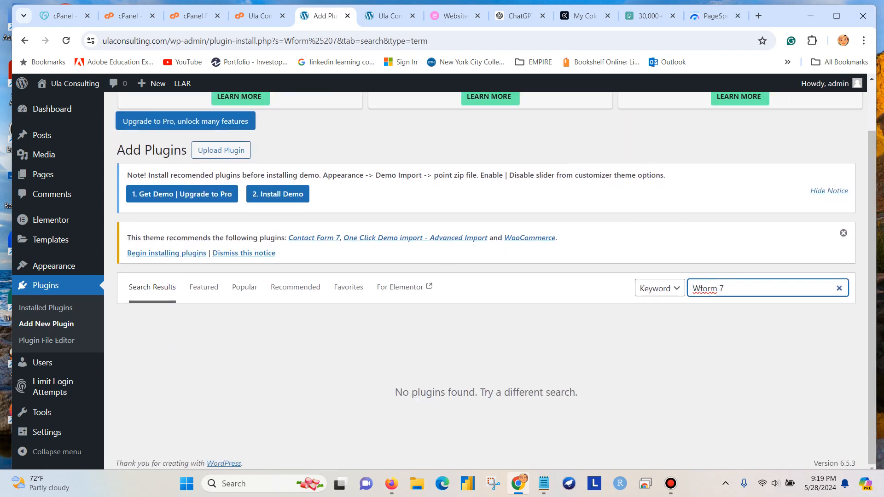
{"action": "key", "text": "BackSpace"}
{"action": "key", "text": "Return"}
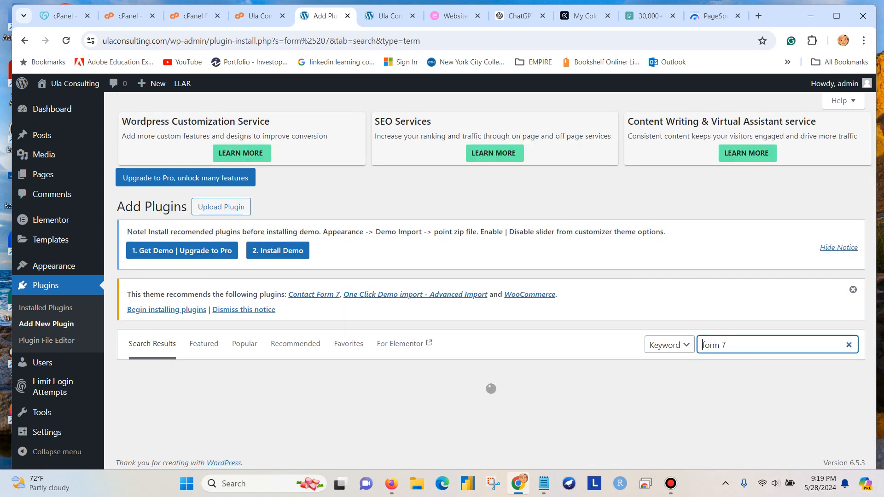
- Install and activate the Contact Form by WPForms plugin from the search results
{"action": "scroll", "coordinate": [491, 276], "scroll_direction": "down", "scroll_amount": 3}
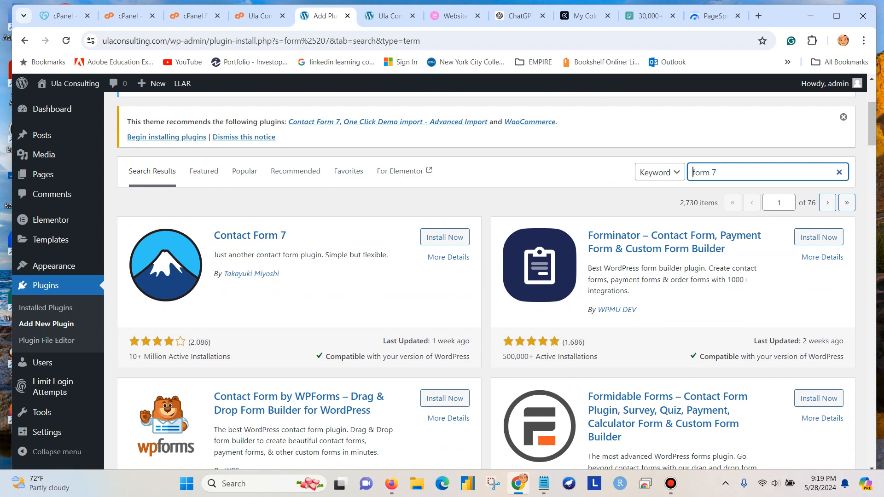
{"action": "scroll", "coordinate": [490, 277], "scroll_direction": "down", "scroll_amount": 1}
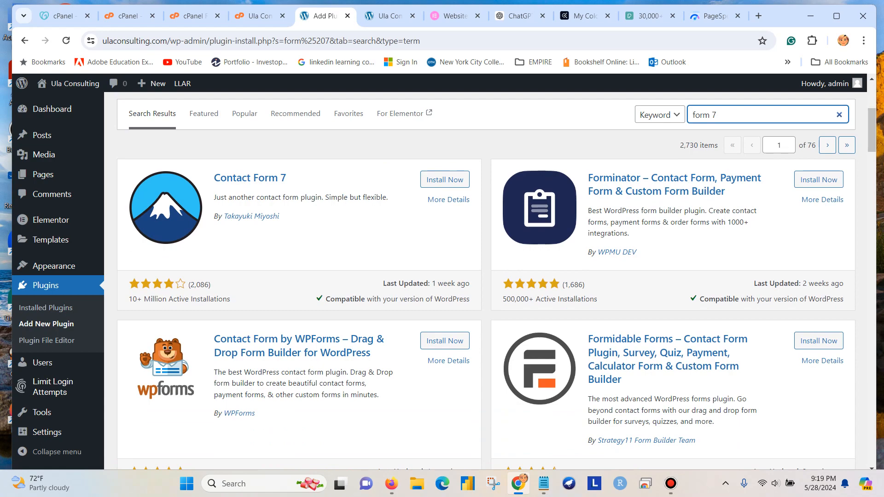
{"action": "scroll", "coordinate": [490, 276], "scroll_direction": "down", "scroll_amount": 3}
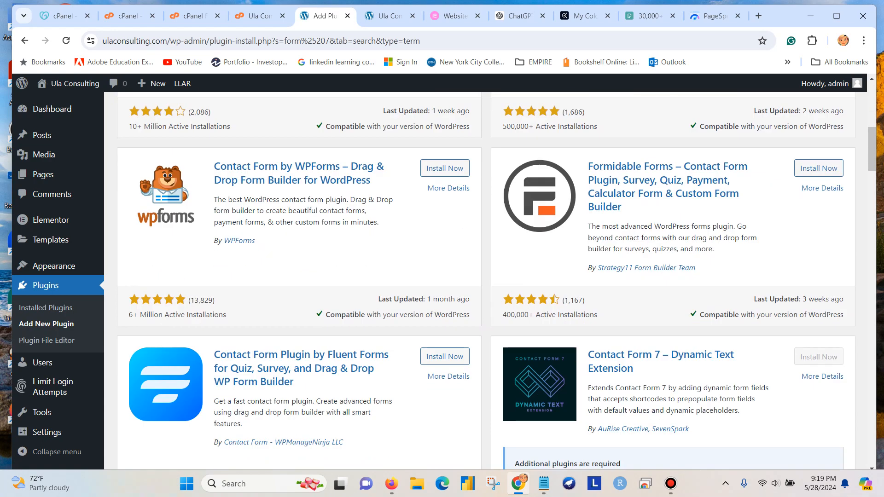
{"action": "scroll", "coordinate": [490, 276], "scroll_direction": "up", "scroll_amount": 2}
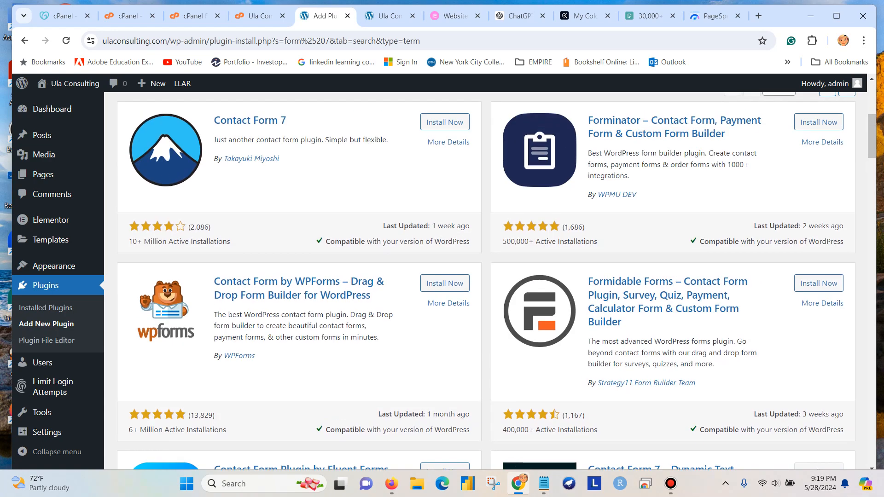
{"action": "scroll", "coordinate": [490, 276], "scroll_direction": "up", "scroll_amount": 1}
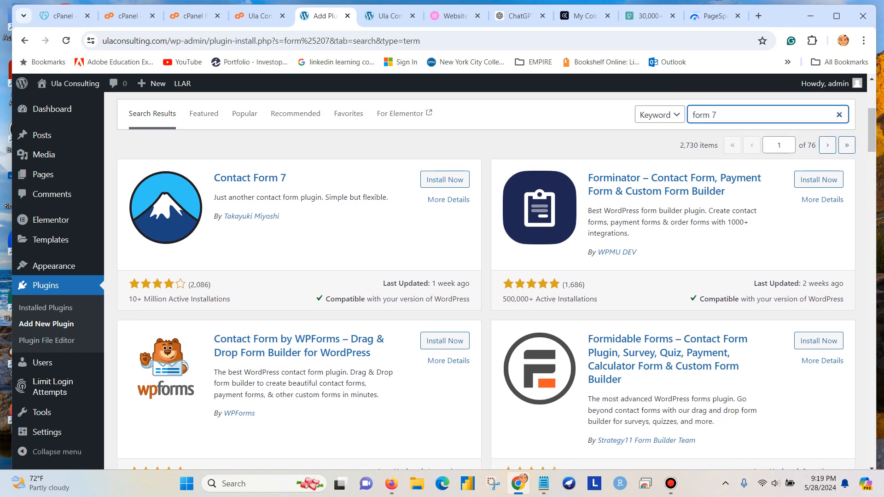
{"action": "scroll", "coordinate": [491, 276], "scroll_direction": "up", "scroll_amount": 3}
{"action": "scroll", "coordinate": [490, 276], "scroll_direction": "down", "scroll_amount": 2}
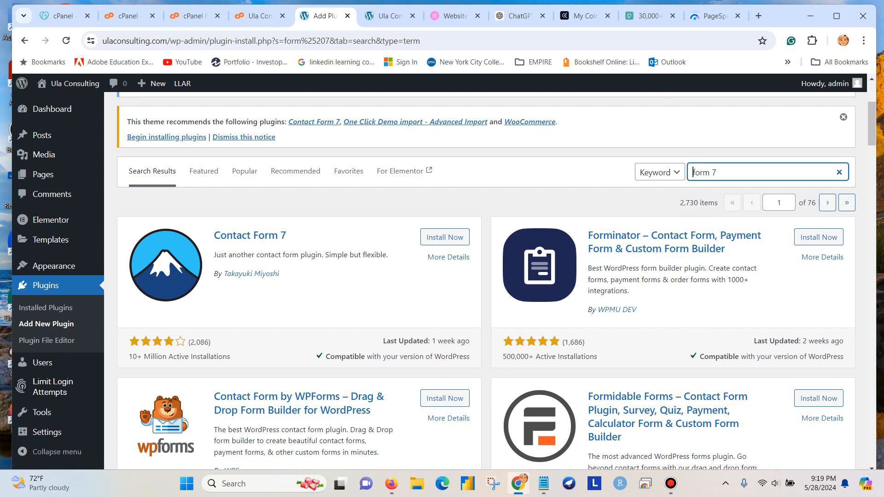
{"action": "scroll", "coordinate": [490, 277], "scroll_direction": "down", "scroll_amount": 2}
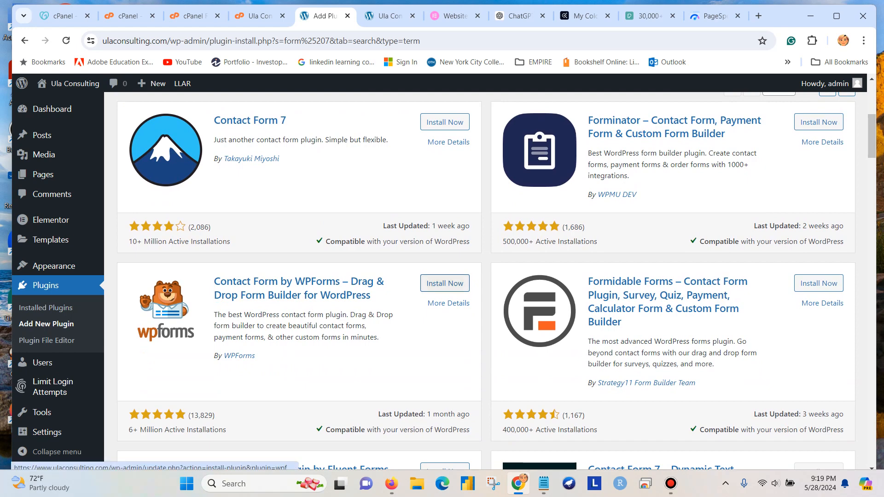
{"action": "left_click", "coordinate": [444, 284]}
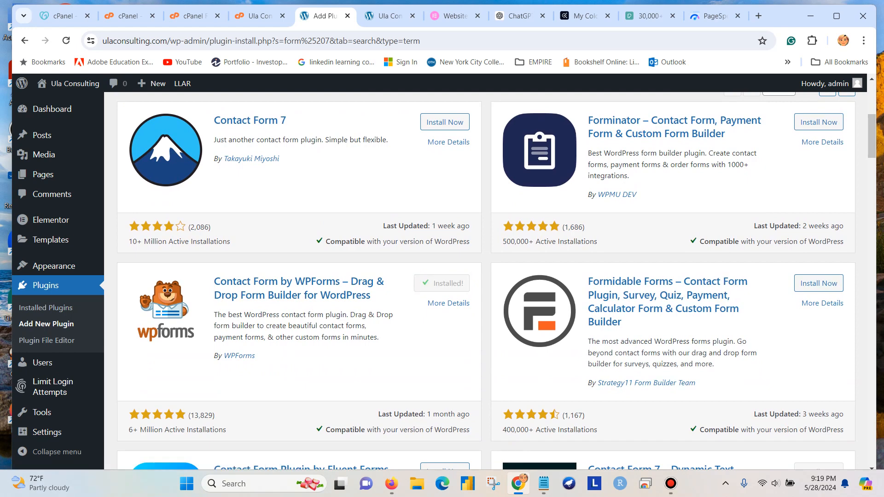
{"action": "key", "text": "Return"}
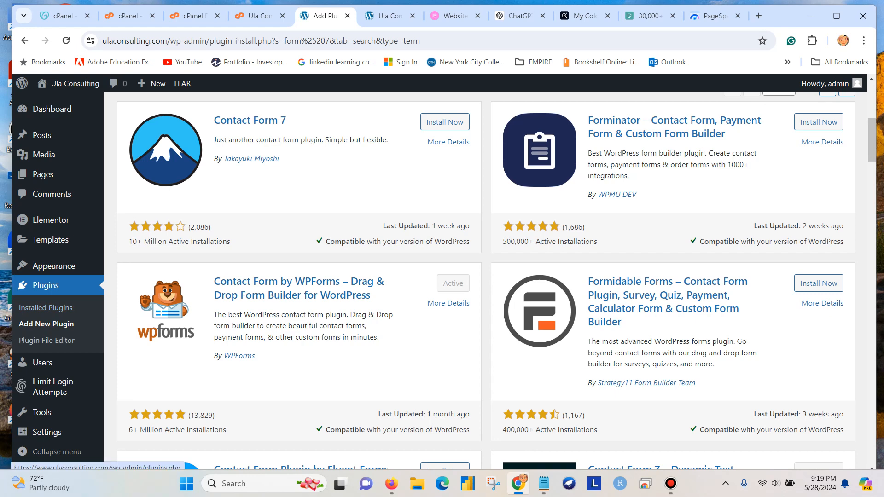
- Look over the WPForms welcome page and open the overview of all forms
{"action": "left_click", "coordinate": [45, 307]}
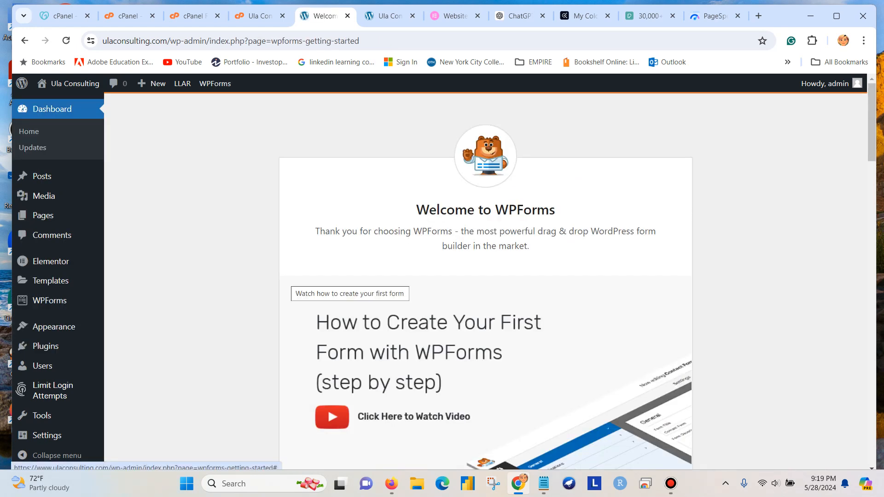
{"action": "scroll", "coordinate": [485, 276], "scroll_direction": "down", "scroll_amount": 6}
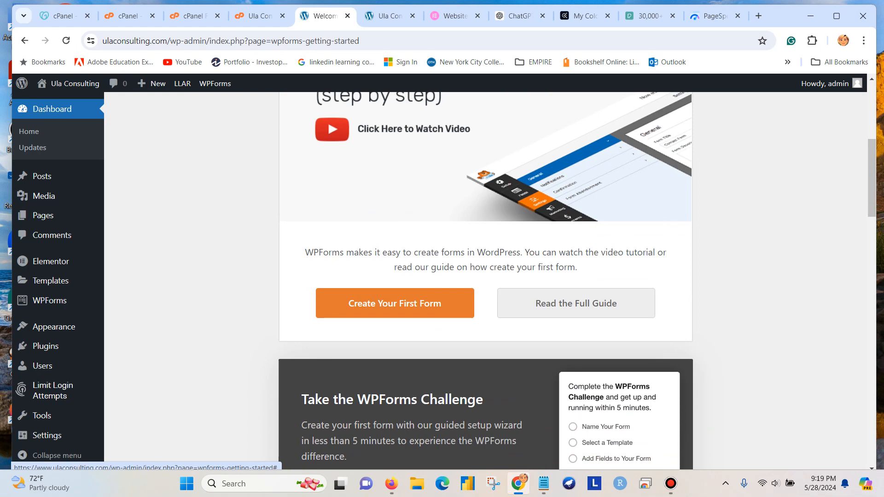
{"action": "scroll", "coordinate": [485, 276], "scroll_direction": "up", "scroll_amount": 4}
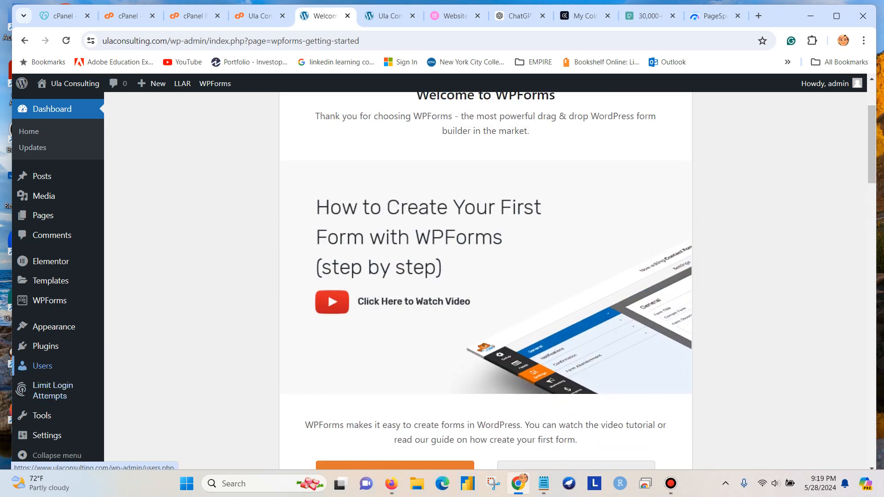
{"action": "mouse_move", "coordinate": [49, 300]}
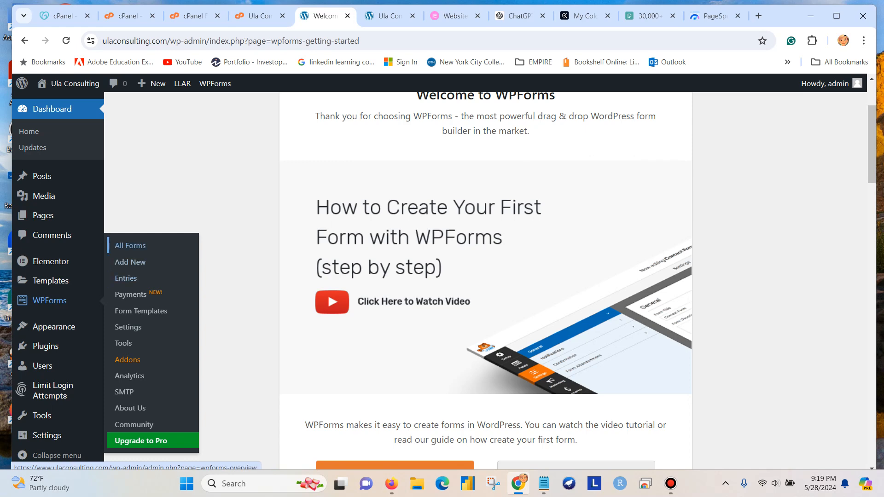
{"action": "left_click", "coordinate": [130, 245]}
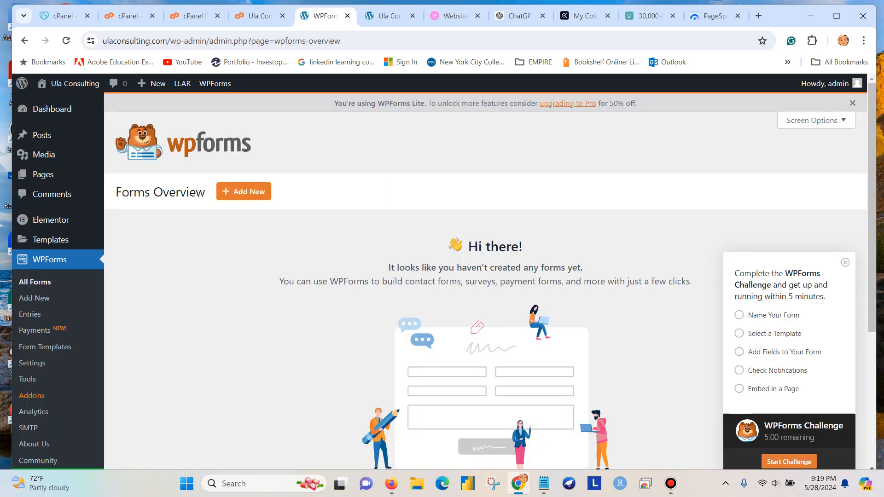
- Add a new form from the Forms Overview and begin the form builder walkthrough
{"action": "scroll", "coordinate": [485, 276], "scroll_direction": "down", "scroll_amount": 5}
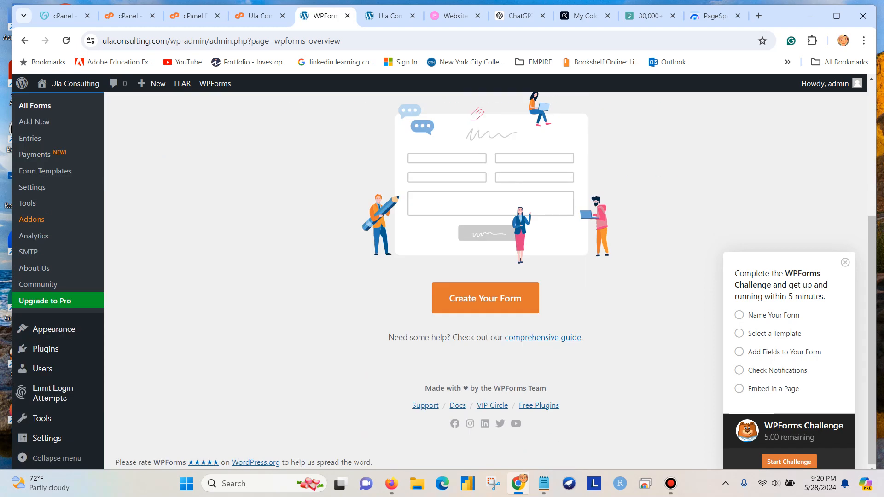
{"action": "scroll", "coordinate": [486, 277], "scroll_direction": "up", "scroll_amount": 5}
{"action": "scroll", "coordinate": [486, 276], "scroll_direction": "down", "scroll_amount": 5}
{"action": "scroll", "coordinate": [485, 276], "scroll_direction": "up", "scroll_amount": 5}
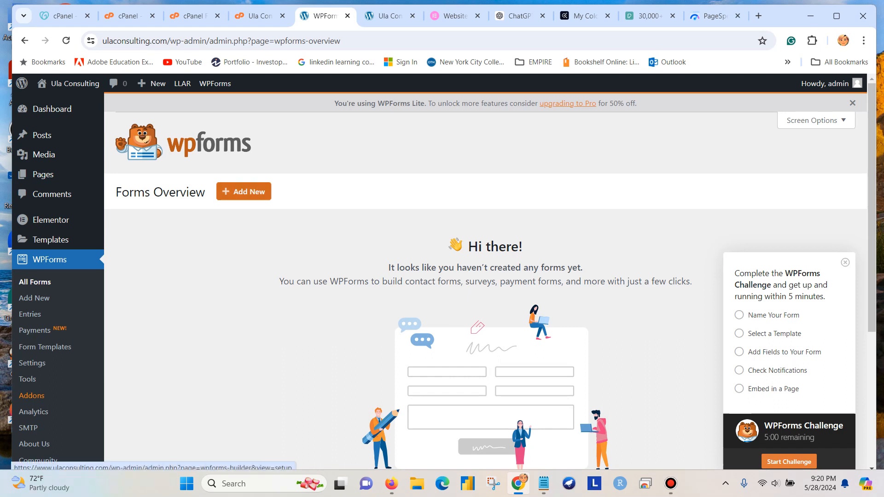
{"action": "left_click", "coordinate": [244, 191]}
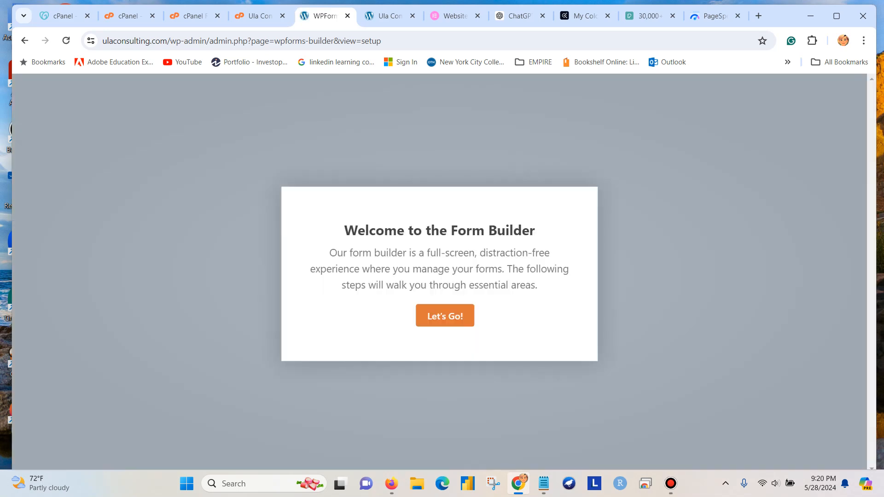
{"action": "left_click", "coordinate": [444, 315]}
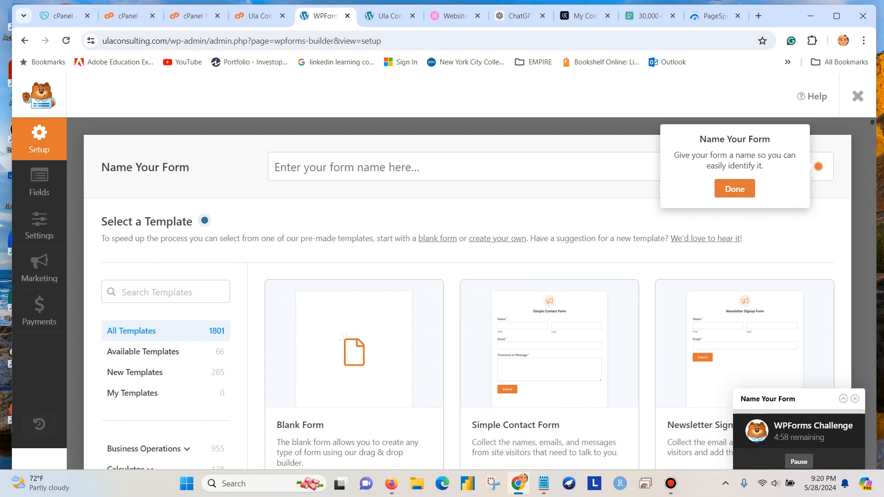
- Name the new form "Contact Us" and complete the naming stage of the walkthrough
{"action": "left_click", "coordinate": [368, 193]}
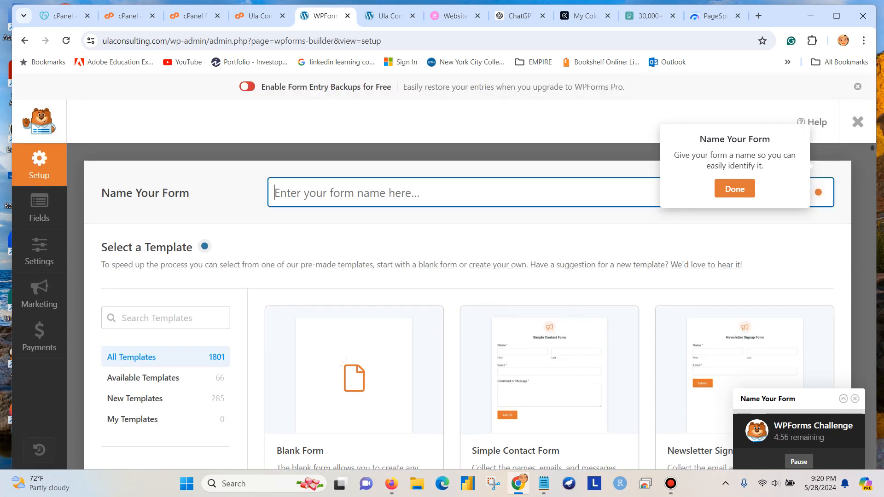
{"action": "type", "text": "Co"}
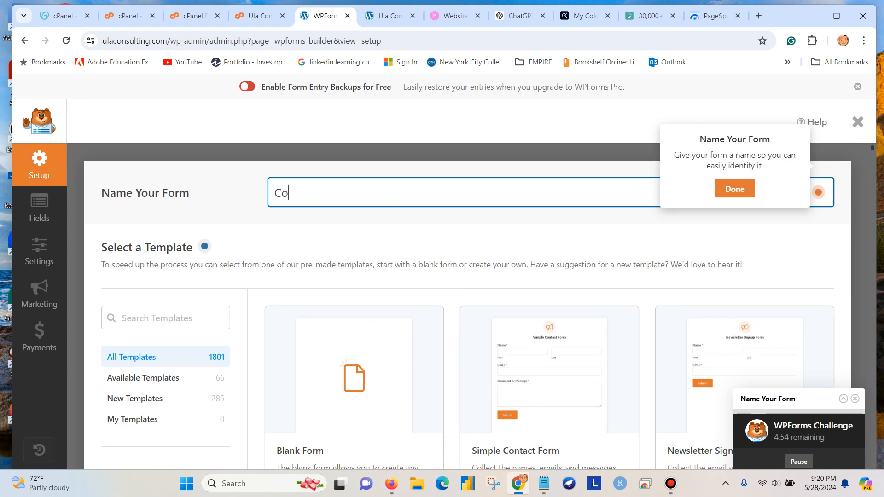
{"action": "type", "text": "ntact Us"}
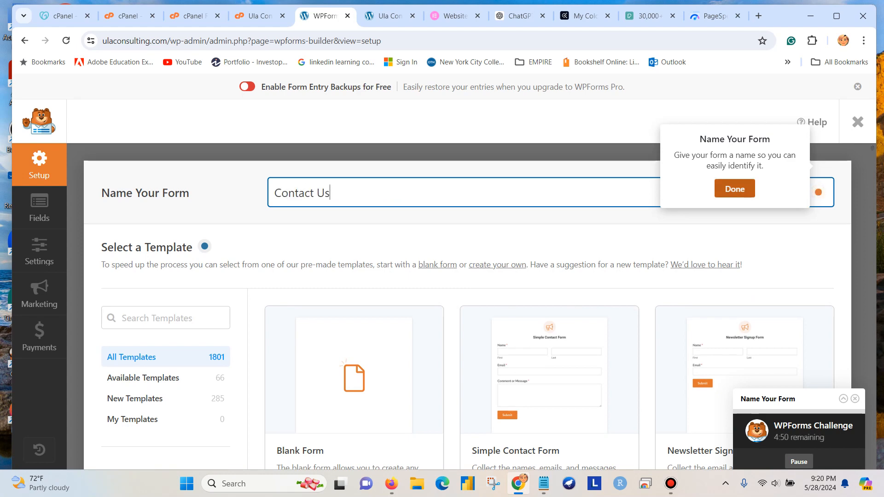
{"action": "left_click", "coordinate": [734, 189]}
- Browse the form templates and create the form from the Simple Contact Form template
{"action": "scroll", "coordinate": [548, 230], "scroll_direction": "down", "scroll_amount": 4}
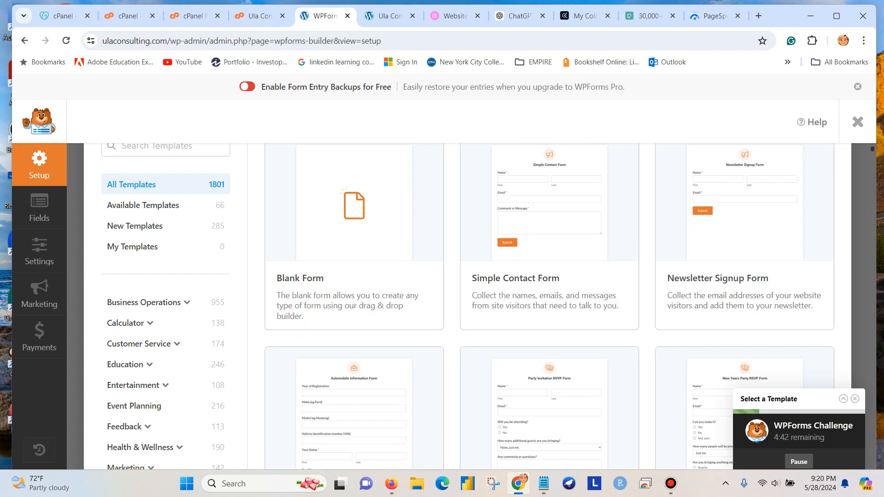
{"action": "scroll", "coordinate": [468, 306], "scroll_direction": "down", "scroll_amount": 3}
{"action": "scroll", "coordinate": [467, 307], "scroll_direction": "up", "scroll_amount": 3}
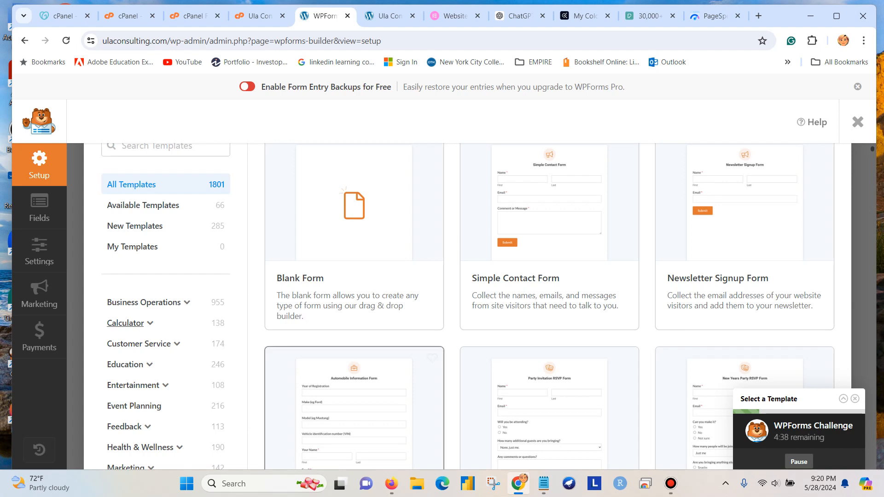
{"action": "scroll", "coordinate": [548, 304], "scroll_direction": "down", "scroll_amount": 3}
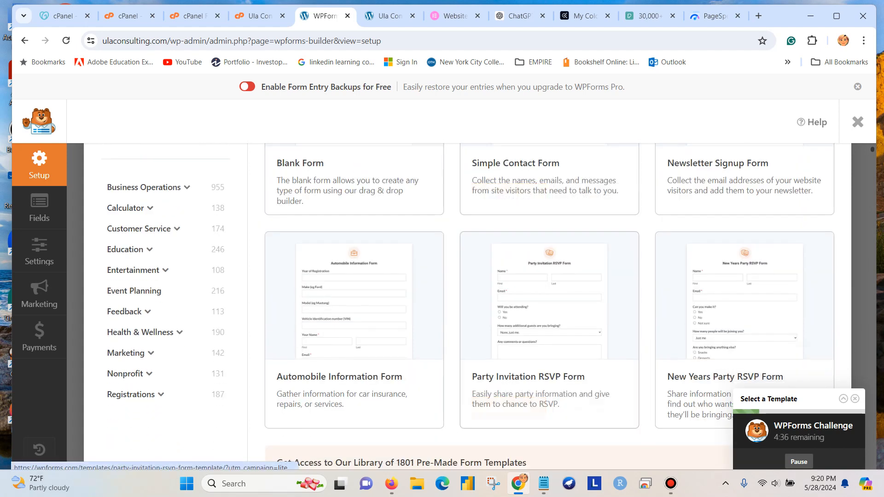
{"action": "scroll", "coordinate": [548, 304], "scroll_direction": "up", "scroll_amount": 2}
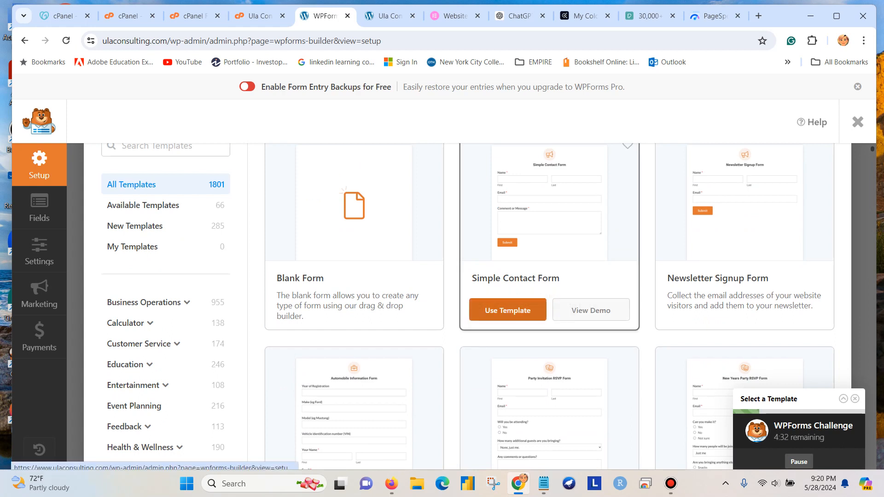
{"action": "left_click", "coordinate": [508, 310]}
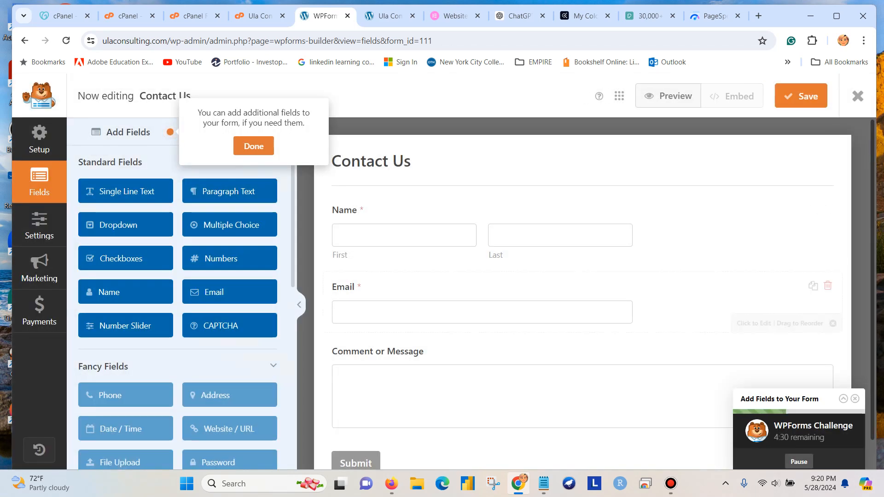
- Look over the Contact Us form's fields, save the form and exit the form builder
{"action": "scroll", "coordinate": [583, 295], "scroll_direction": "down", "scroll_amount": 1}
{"action": "scroll", "coordinate": [582, 345], "scroll_direction": "up", "scroll_amount": 1}
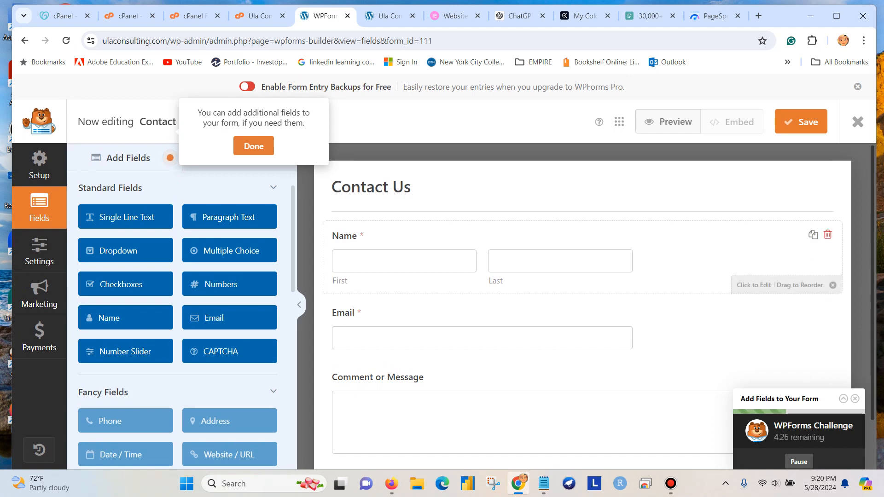
{"action": "scroll", "coordinate": [583, 332], "scroll_direction": "down", "scroll_amount": 1}
{"action": "scroll", "coordinate": [583, 331], "scroll_direction": "up", "scroll_amount": 1}
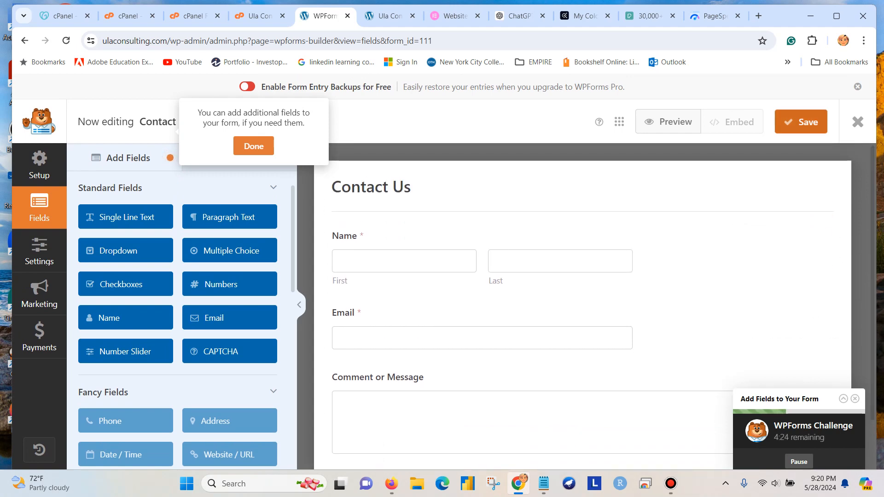
{"action": "left_click", "coordinate": [802, 122]}
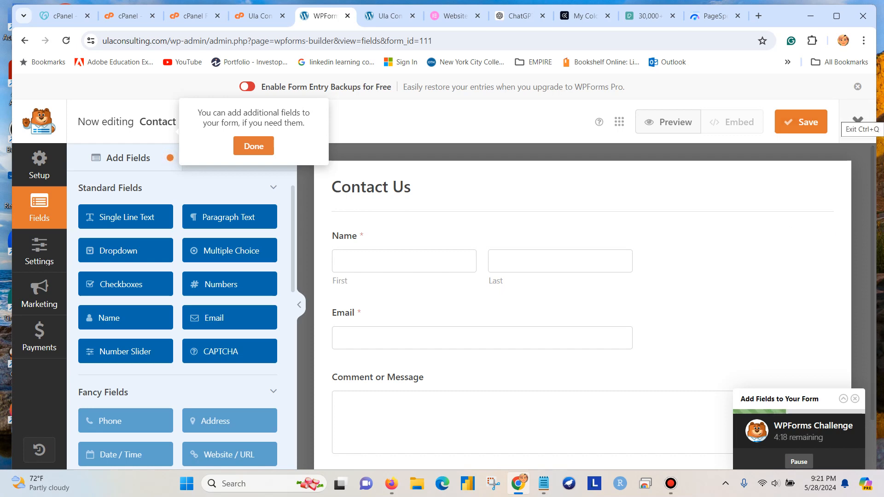
{"action": "left_click", "coordinate": [858, 122]}
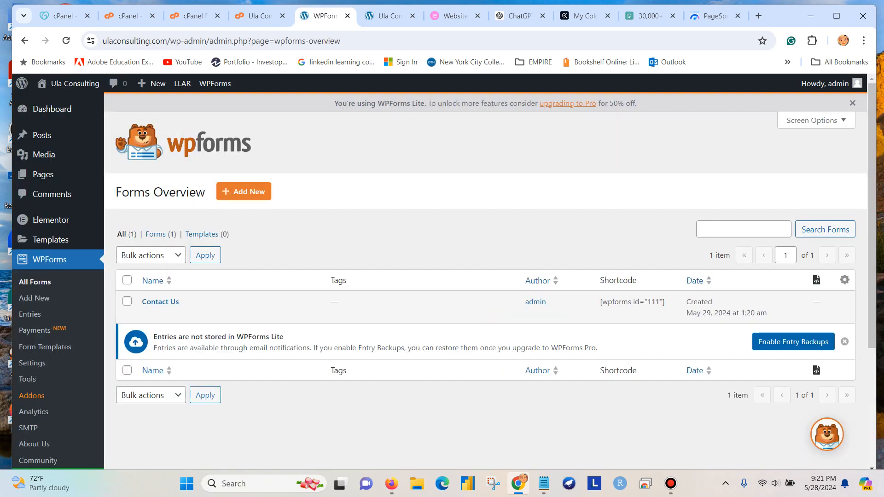
- Reload the Forms Overview and select the Contact Us form's shortcode [wpforms id="111"]
{"action": "left_click", "coordinate": [66, 40]}
{"action": "mouse_move", "coordinate": [161, 303]}
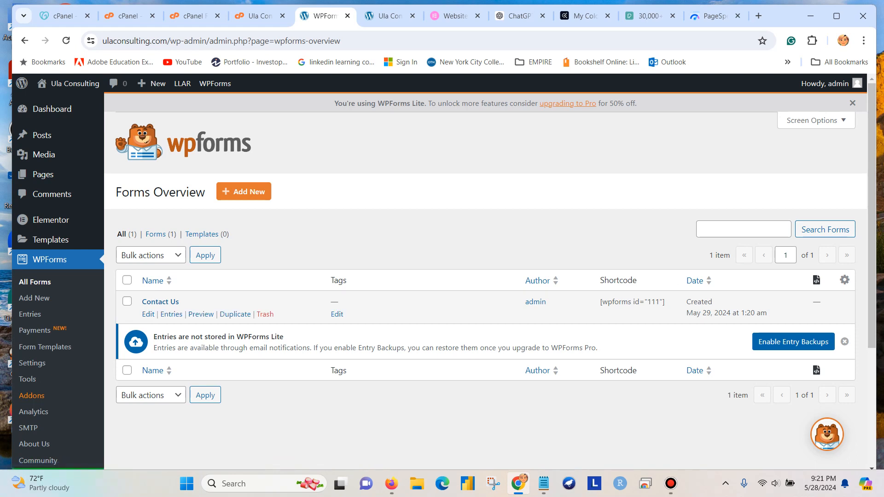
{"action": "left_click_drag", "start_coordinate": [599, 302], "coordinate": [665, 301]}
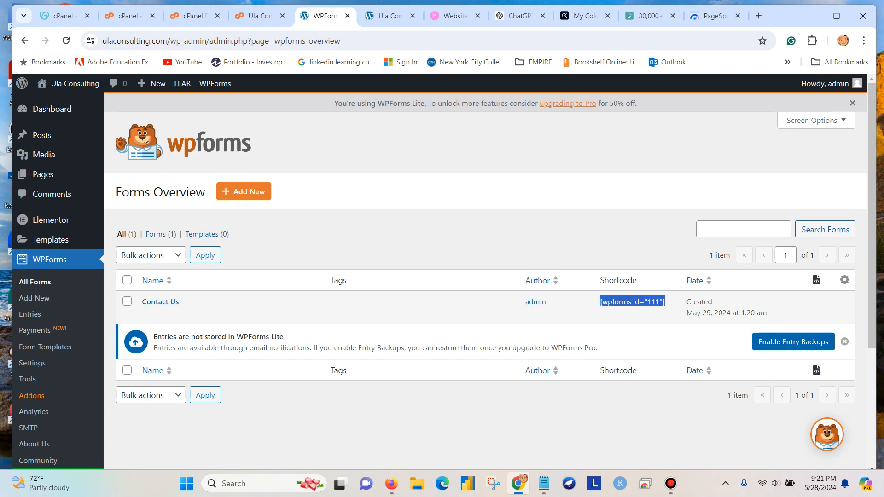
- Open the site's existing Contact Us page for editing in Elementor
{"action": "mouse_move", "coordinate": [43, 175]}
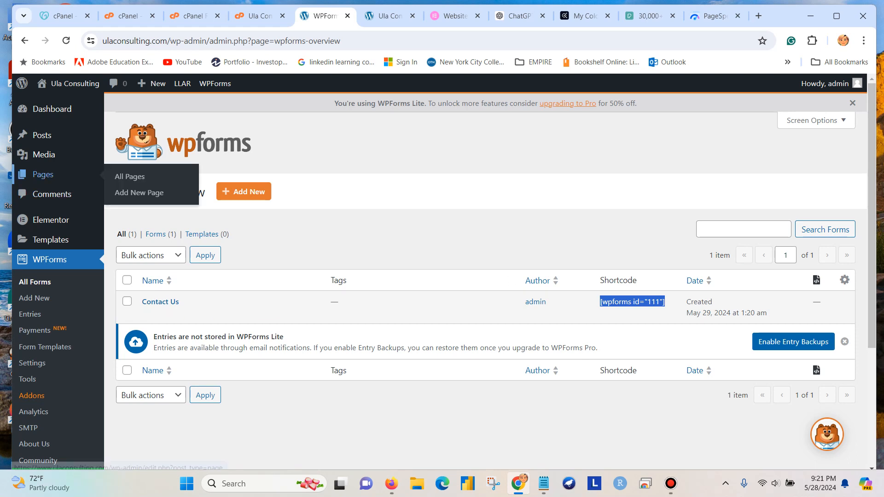
{"action": "left_click", "coordinate": [130, 176]}
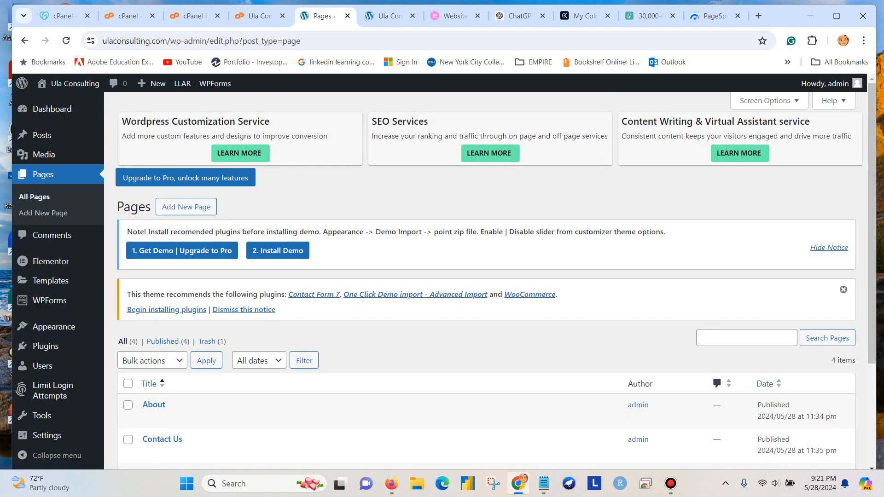
{"action": "scroll", "coordinate": [442, 276], "scroll_direction": "down", "scroll_amount": 1}
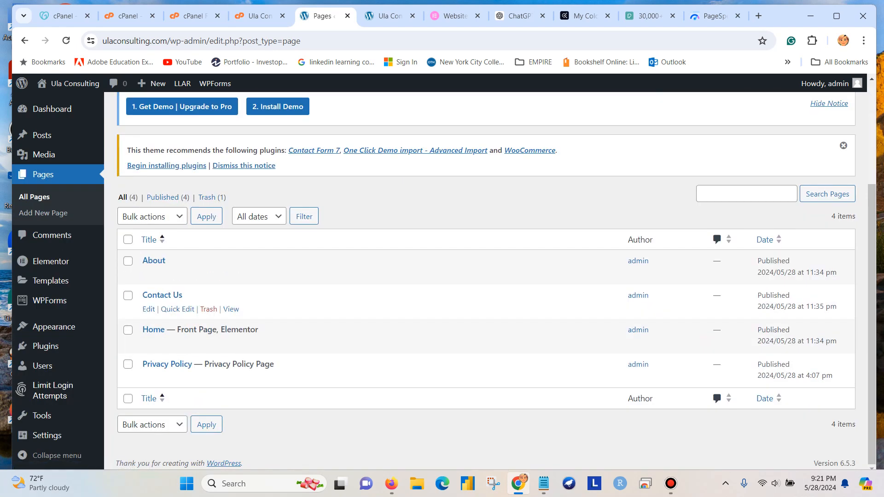
{"action": "left_click", "coordinate": [148, 309]}
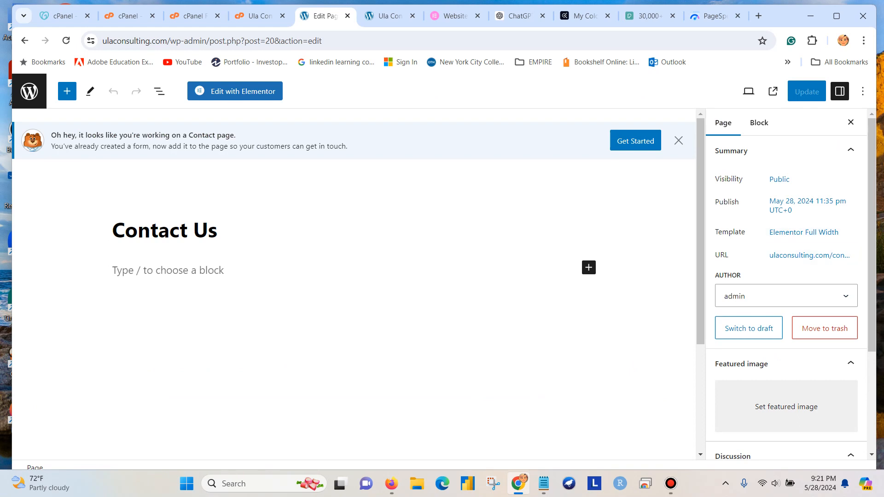
{"action": "scroll", "coordinate": [786, 295], "scroll_direction": "down", "scroll_amount": 3}
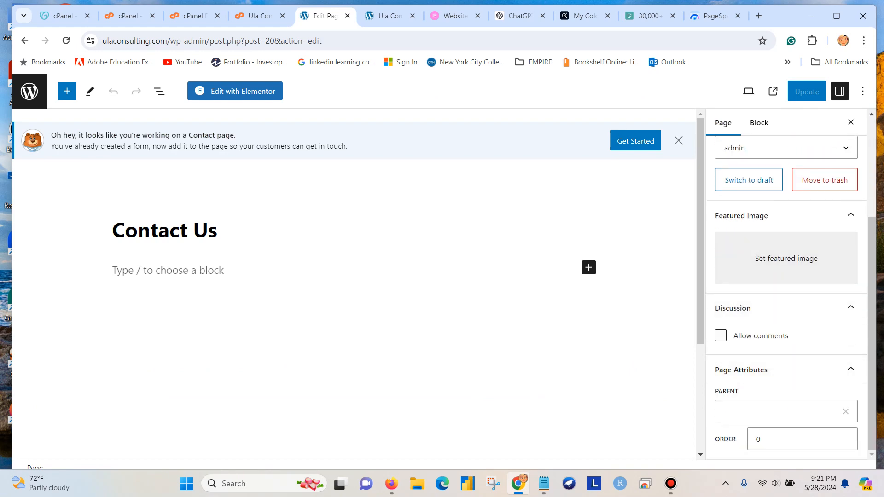
{"action": "scroll", "coordinate": [787, 294], "scroll_direction": "up", "scroll_amount": 3}
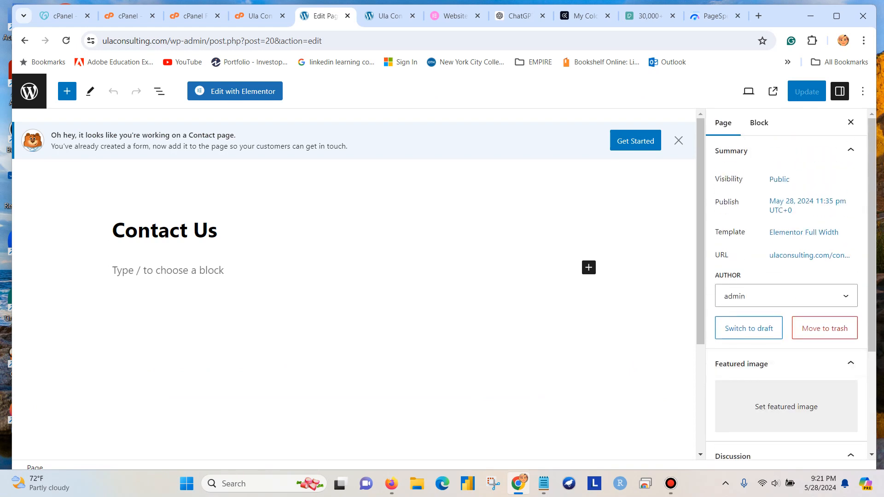
{"action": "left_click", "coordinate": [235, 91]}
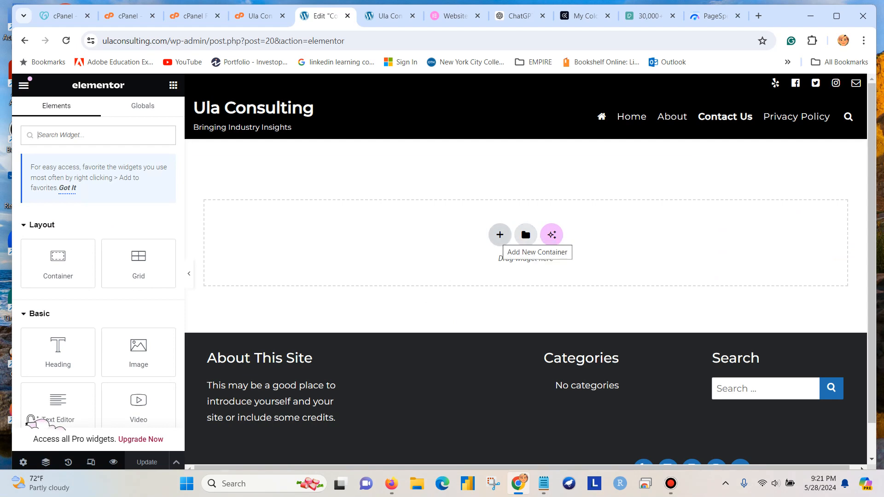
- Add a new container with the single-column, downward-direction structure to the empty Contact Us page
{"action": "left_click", "coordinate": [500, 235]}
{"action": "left_click", "coordinate": [489, 269]}
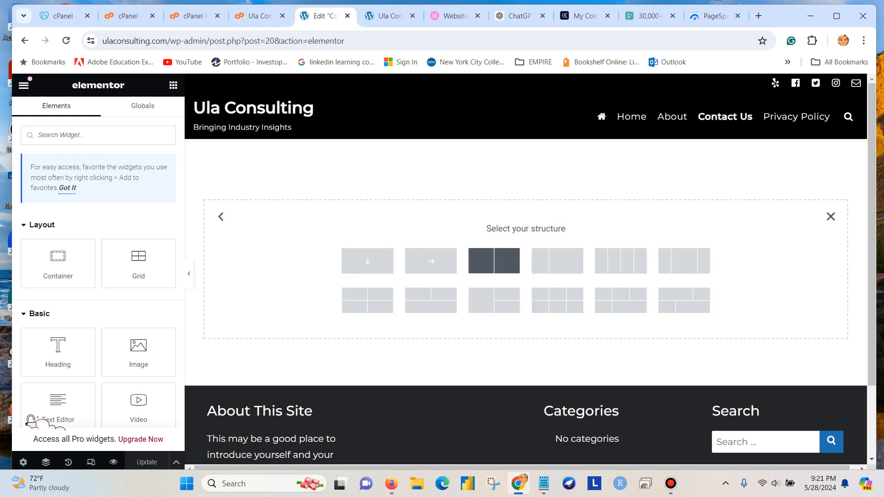
{"action": "left_click", "coordinate": [367, 261]}
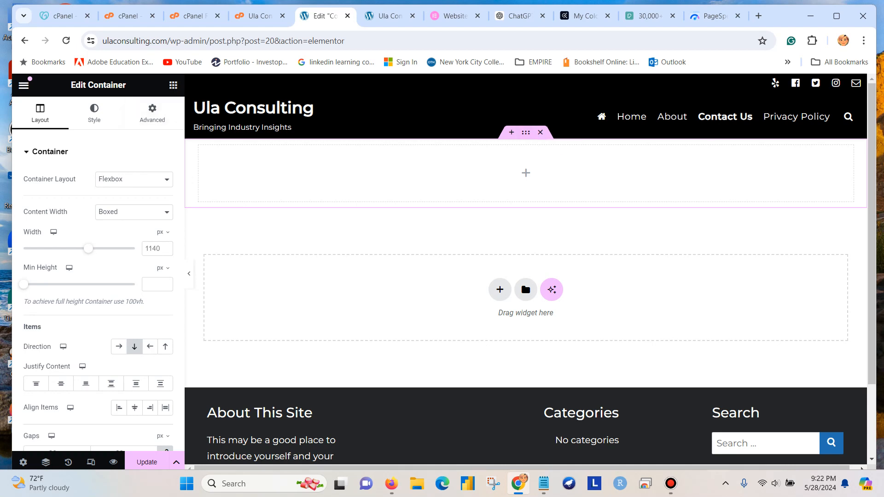
- Place a Heading widget in the new container and set its title to "Contact US"
{"action": "left_click", "coordinate": [173, 85]}
{"action": "left_click_drag", "start_coordinate": [59, 352], "coordinate": [527, 179]}
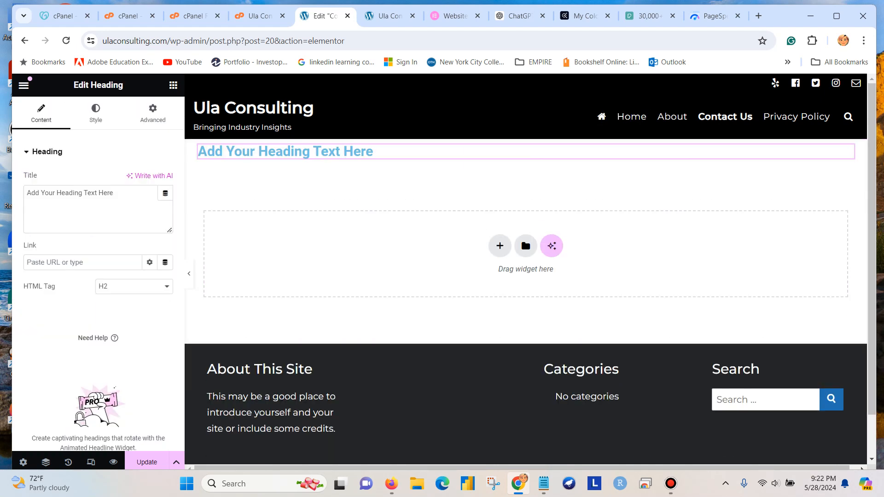
{"action": "left_click_drag", "start_coordinate": [115, 194], "coordinate": [18, 193]}
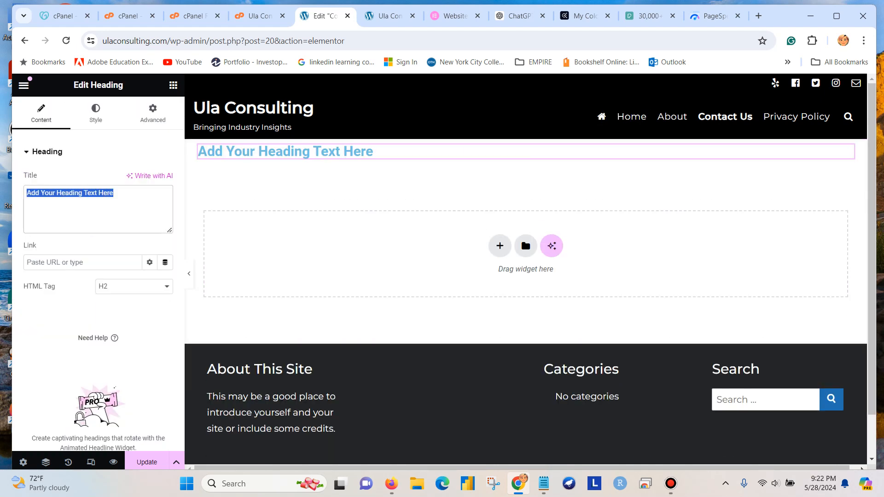
{"action": "type", "text": "Conta"}
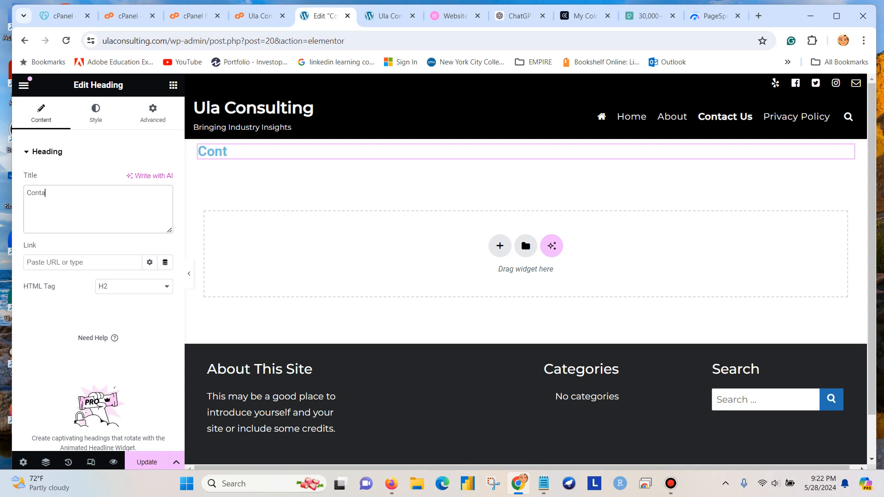
{"action": "type", "text": "ct US"}
- Open the heading's text color for editing and copy the H2 color code 223447 from the Notepad notes
{"action": "left_click", "coordinate": [95, 113]}
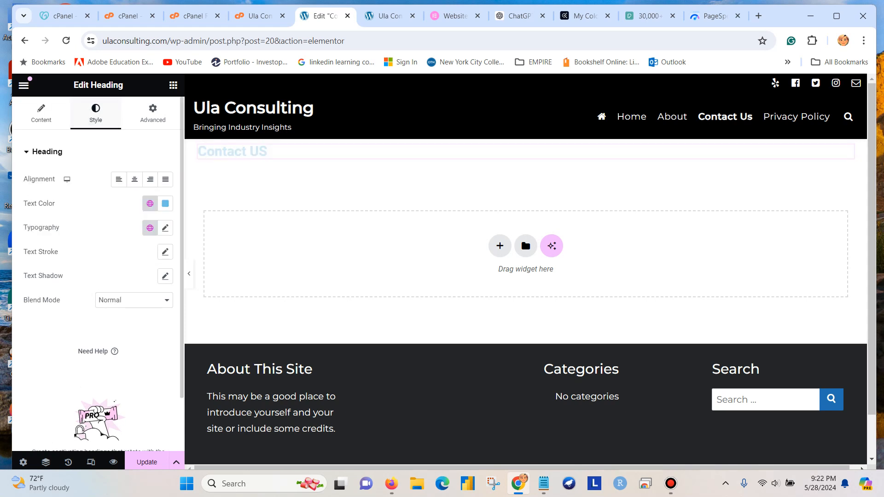
{"action": "left_click", "coordinate": [165, 203]}
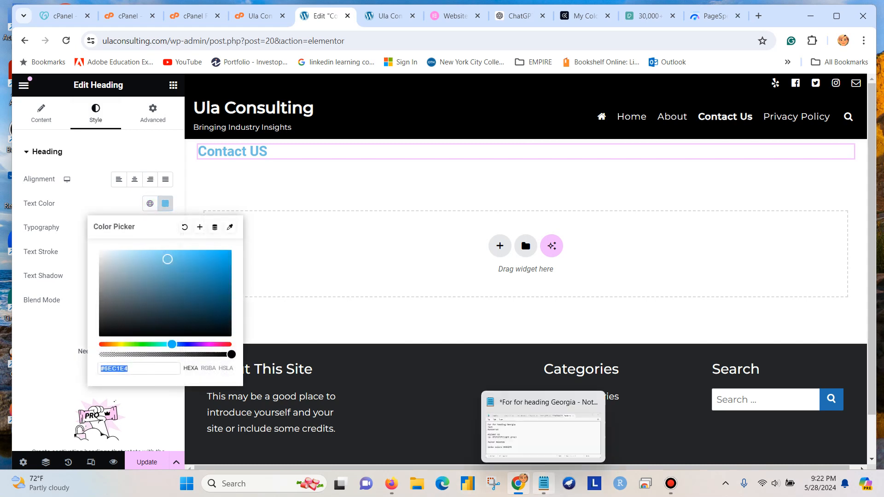
{"action": "left_click", "coordinate": [544, 484]}
{"action": "left_click_drag", "start_coordinate": [375, 362], "coordinate": [338, 362]}
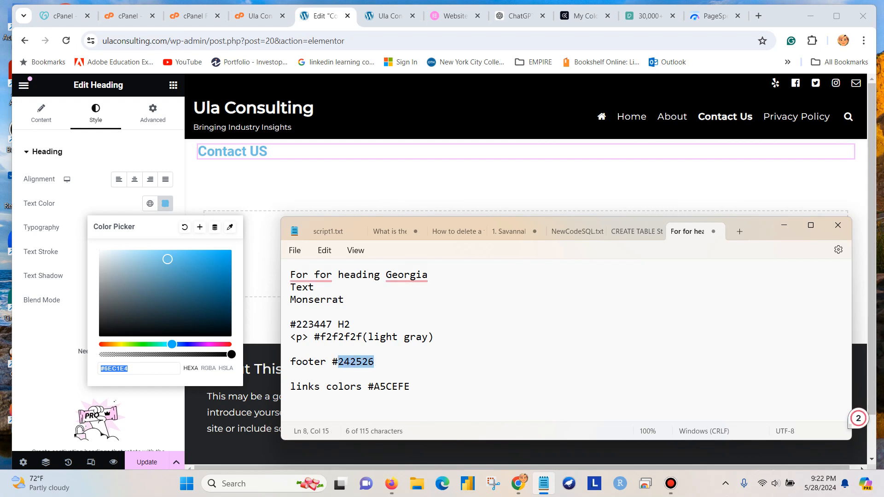
{"action": "left_click_drag", "start_coordinate": [332, 325], "coordinate": [296, 325]}
{"action": "key", "text": "ctrl+c"}
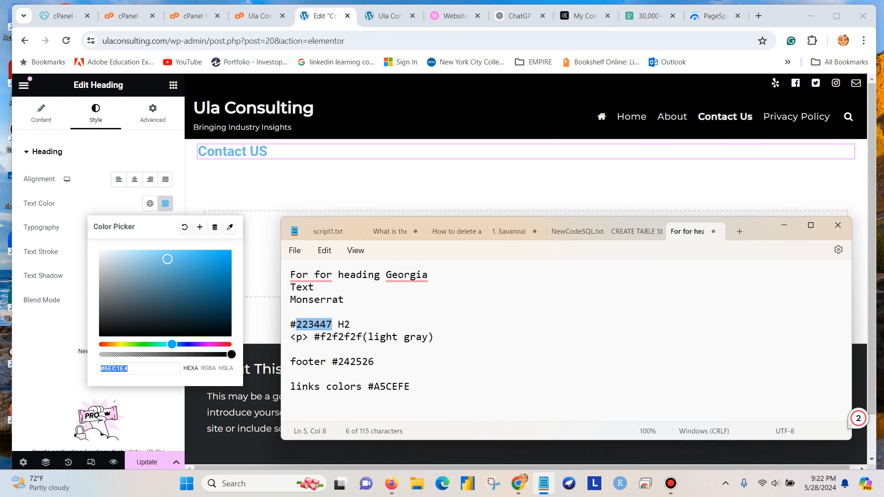
- Return to Elementor, set the heading's text color to #223447 and update the page
{"action": "key", "text": "alt+Tab"}
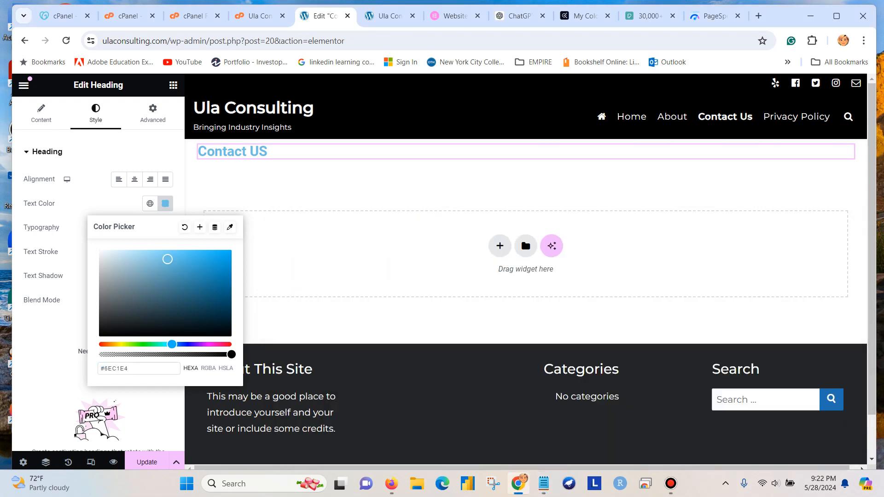
{"action": "key", "text": "BackSpace"}
{"action": "key", "text": "BackSpace"}
{"action": "key", "text": "BackSpace"}
{"action": "key", "text": "BackSpace"}
{"action": "key", "text": "BackSpace"}
{"action": "key", "text": "BackSpace"}
{"action": "key", "text": "ctrl+v"}
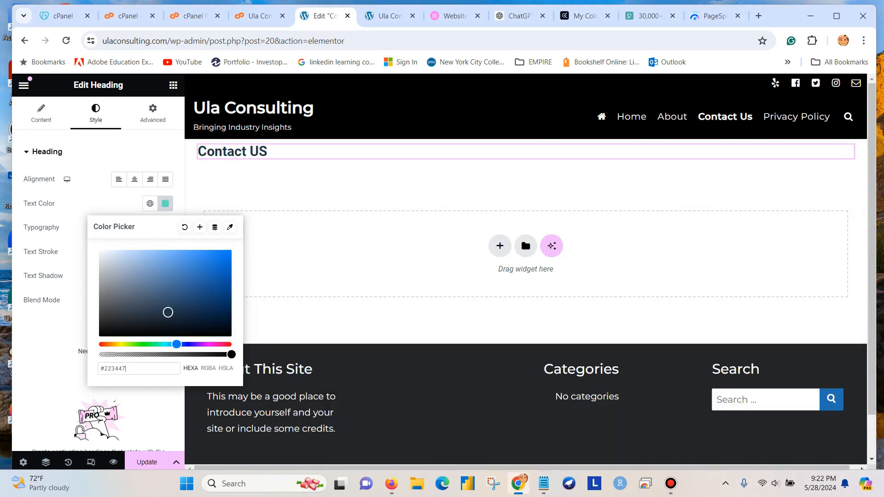
{"action": "left_click", "coordinate": [147, 462]}
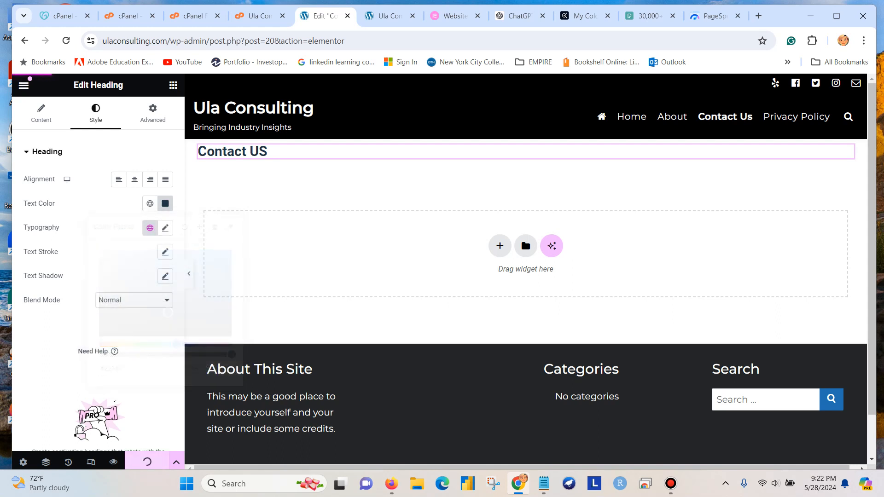
- Center the "Contact US" heading and set its font family to Montserrat
{"action": "left_click", "coordinate": [135, 179]}
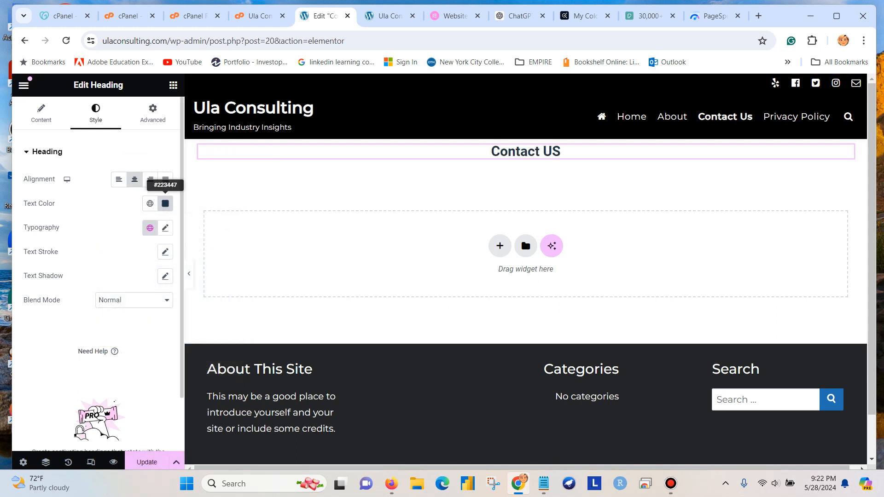
{"action": "left_click", "coordinate": [165, 227]}
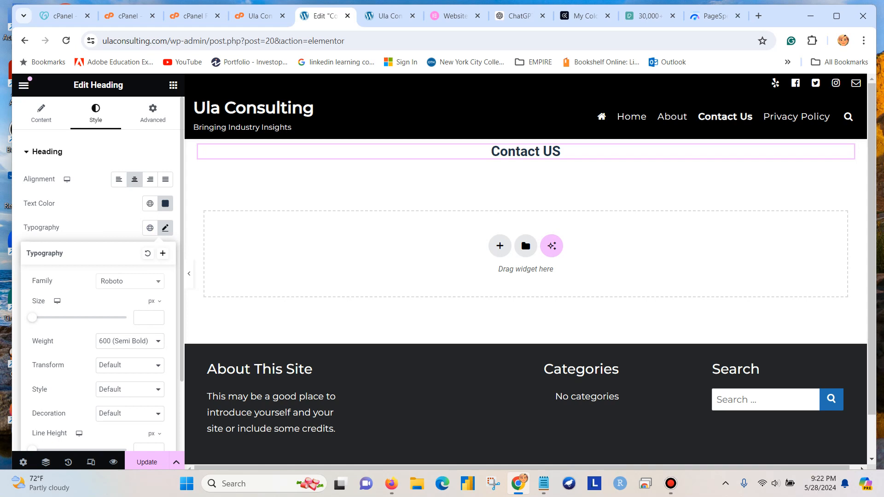
{"action": "left_click", "coordinate": [130, 281]}
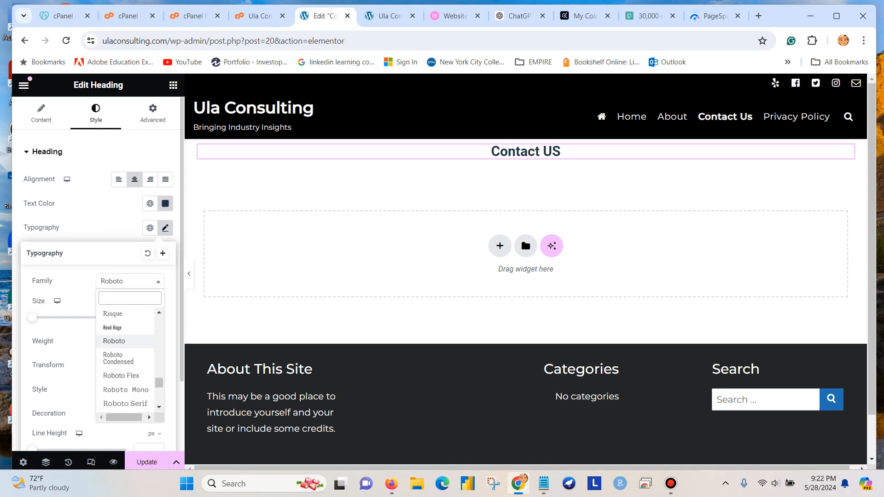
{"action": "type", "text": "mon"}
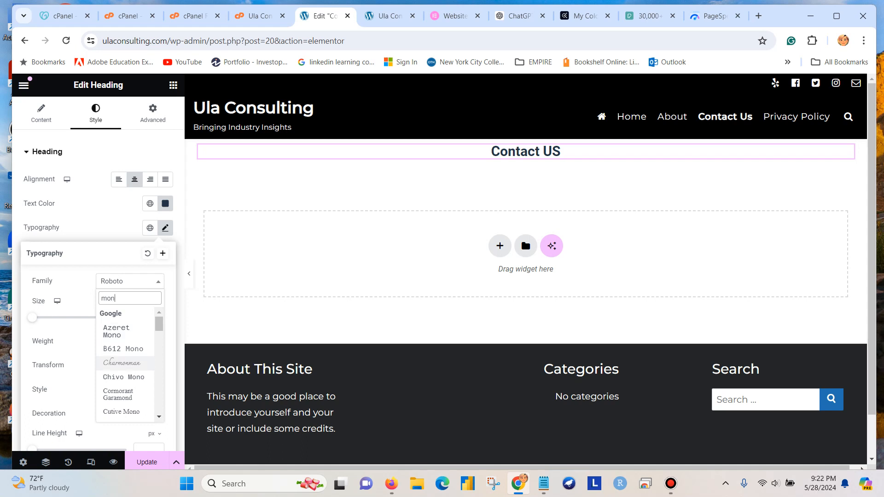
{"action": "scroll", "coordinate": [126, 364], "scroll_direction": "down", "scroll_amount": 3}
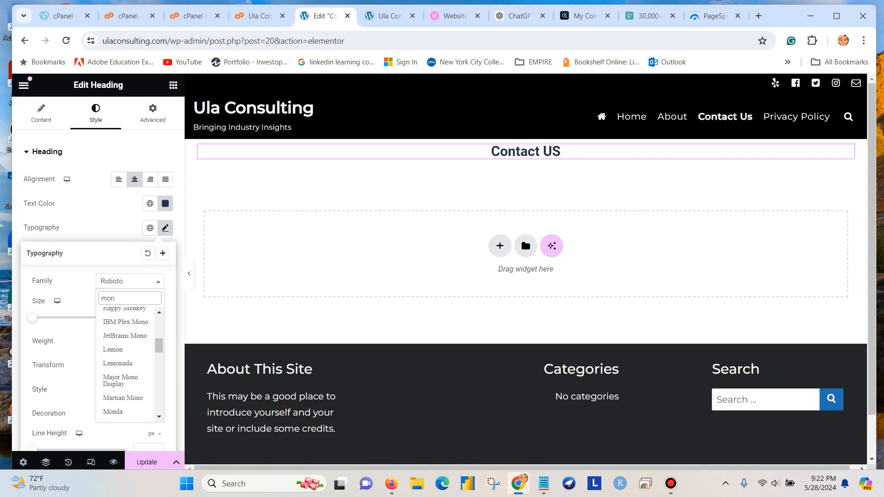
{"action": "scroll", "coordinate": [126, 363], "scroll_direction": "down", "scroll_amount": 3}
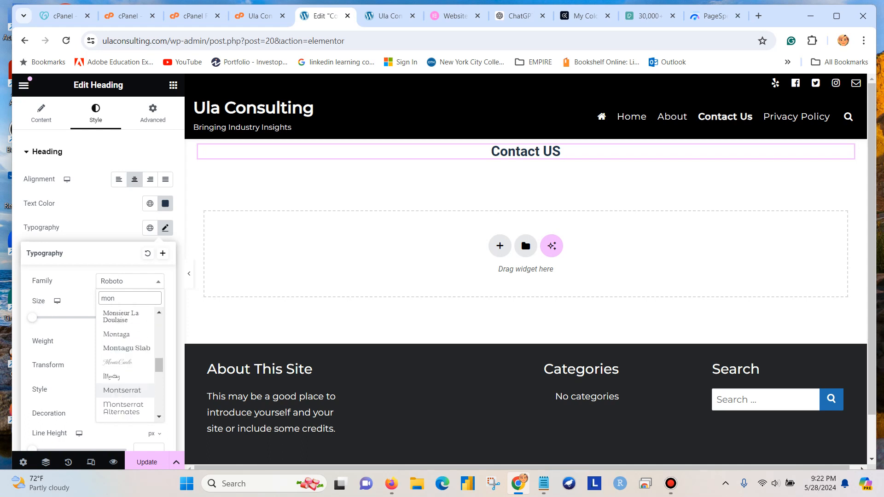
{"action": "left_click", "coordinate": [122, 390]}
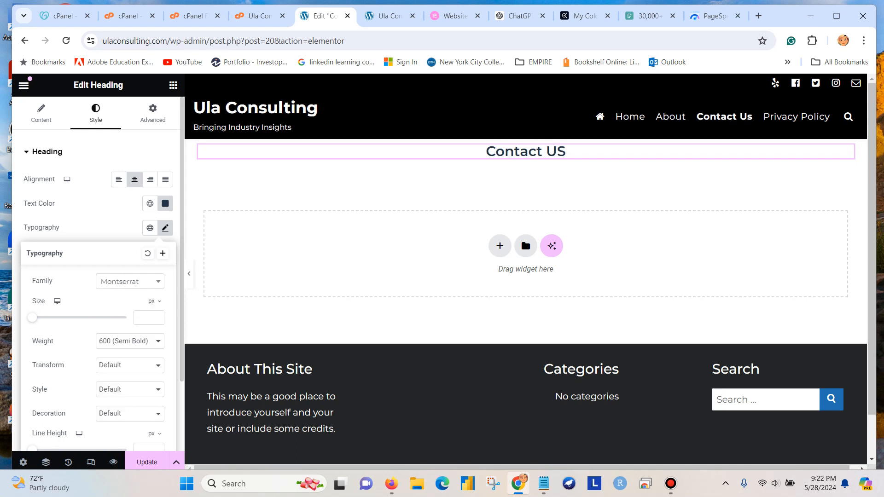
- Set the heading's font size to 40 px and update the page
{"action": "left_click", "coordinate": [157, 315]}
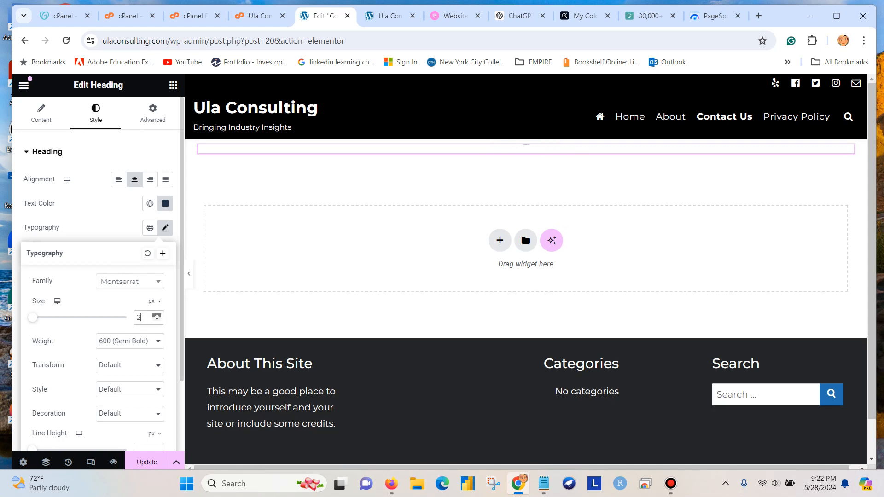
{"action": "left_click_drag", "start_coordinate": [157, 316], "coordinate": [157, 316]}
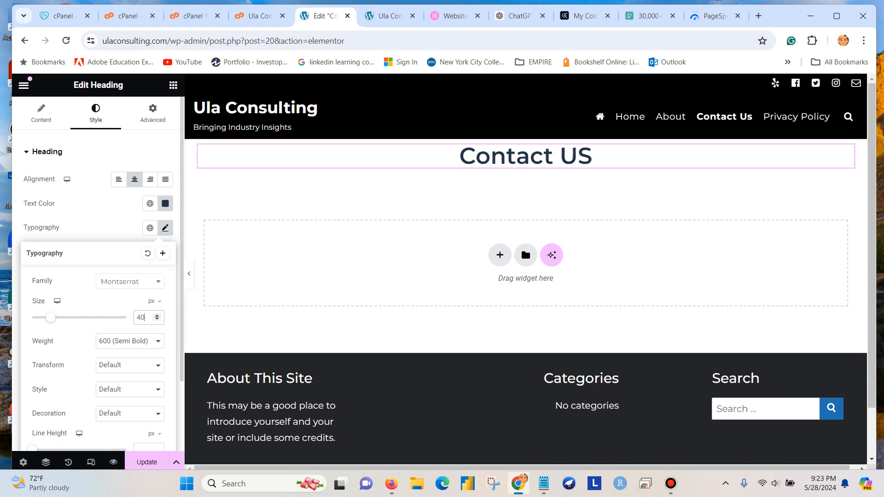
{"action": "left_click", "coordinate": [147, 462]}
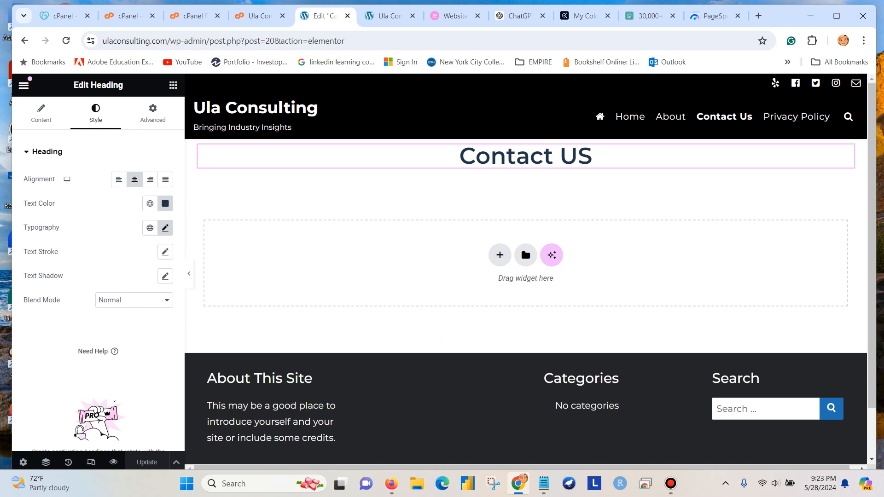
- Place a WPForms widget directly under the "Contact US" heading with the Contact Us form selected and update the page
{"action": "left_click", "coordinate": [173, 85]}
{"action": "scroll", "coordinate": [138, 276], "scroll_direction": "down", "scroll_amount": 3}
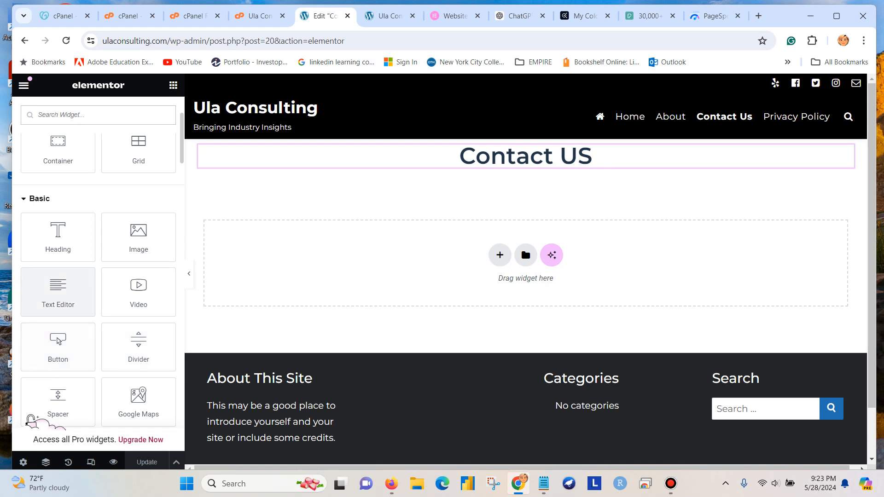
{"action": "scroll", "coordinate": [93, 300], "scroll_direction": "down", "scroll_amount": 3}
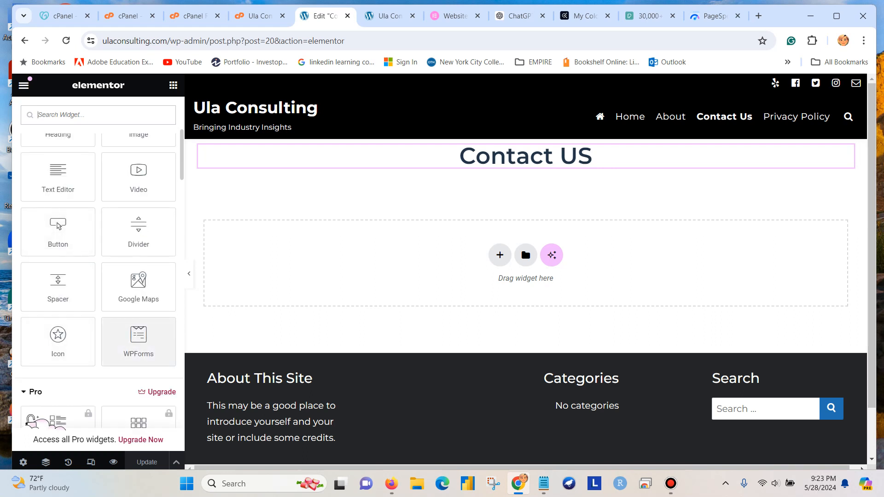
{"action": "left_click_drag", "start_coordinate": [138, 341], "coordinate": [450, 175]}
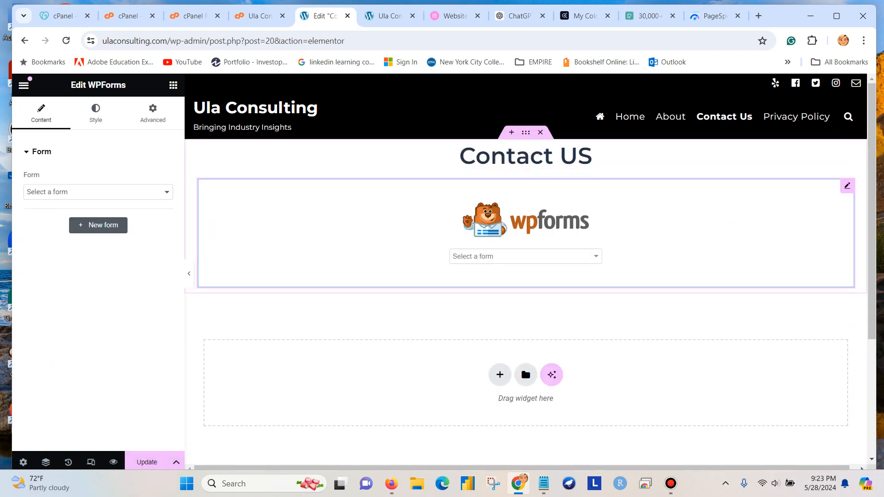
{"action": "left_click", "coordinate": [526, 257]}
{"action": "left_click", "coordinate": [479, 277]}
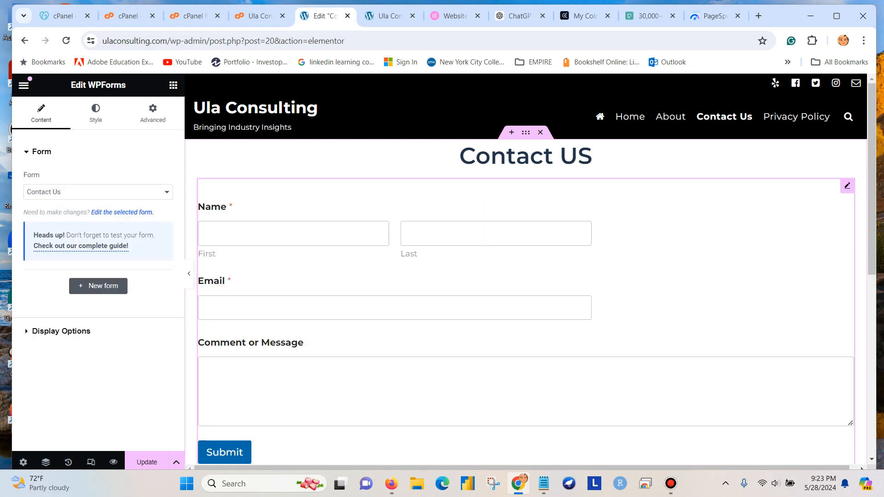
{"action": "left_click", "coordinate": [146, 462]}
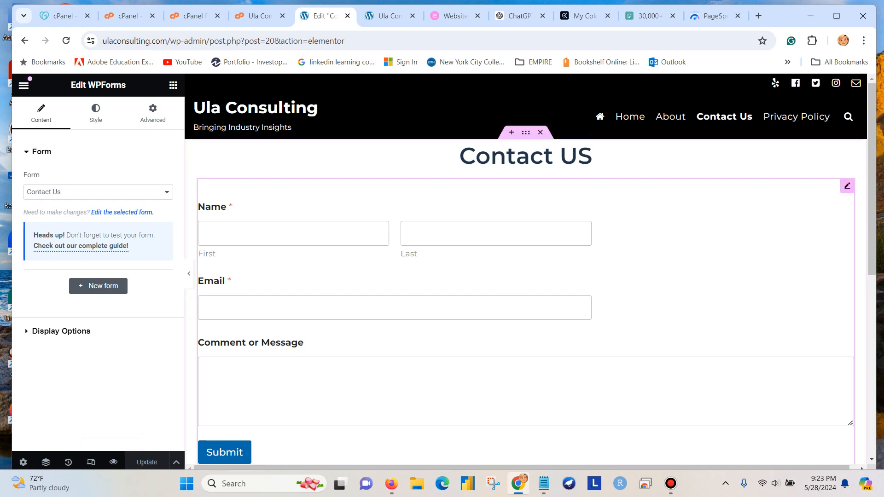
- Delete the WPForms widget from under the heading
{"action": "right_click", "coordinate": [847, 186]}
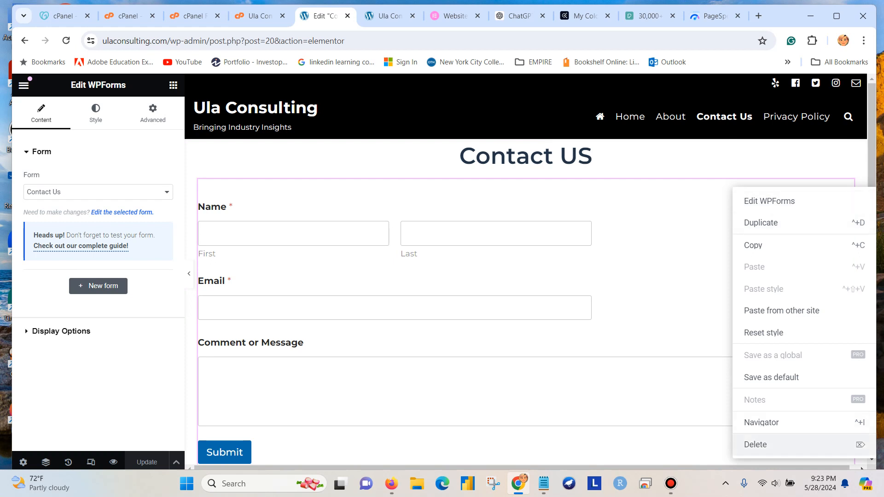
{"action": "left_click", "coordinate": [755, 444]}
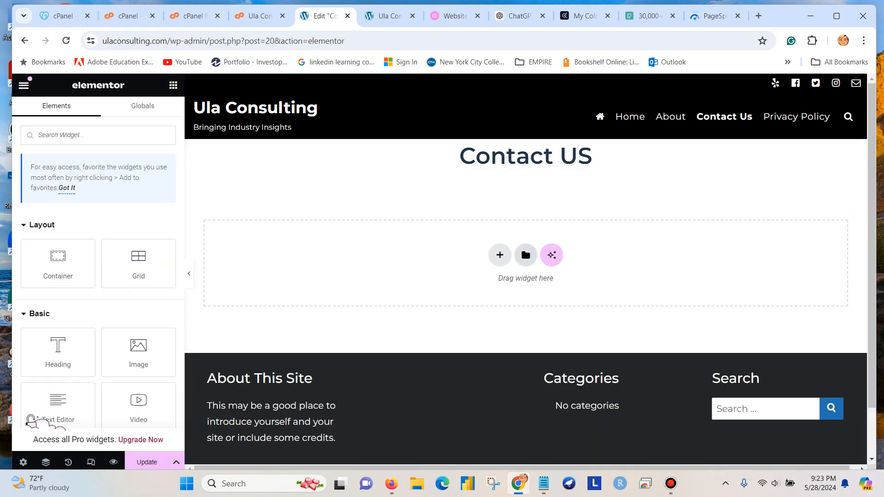
- Add a new single-column Flexbox container below the "Contact US" heading
{"action": "left_click", "coordinate": [500, 255]}
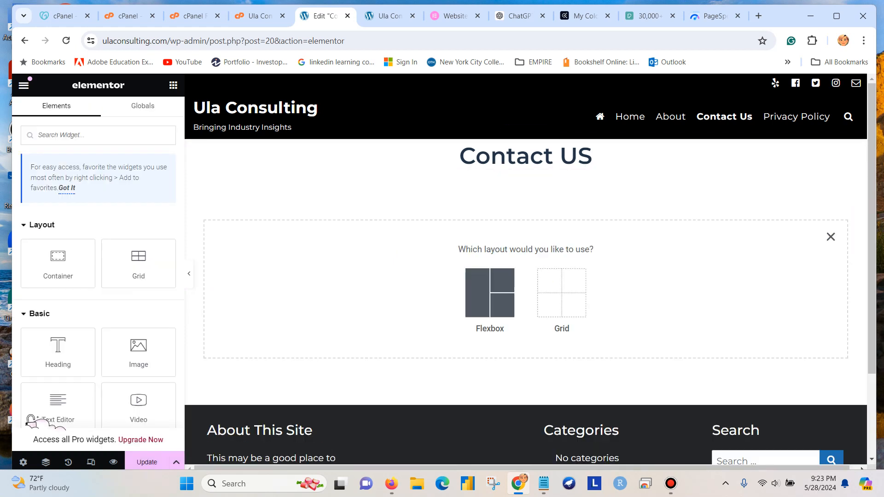
{"action": "left_click", "coordinate": [490, 292]}
{"action": "left_click", "coordinate": [368, 281]}
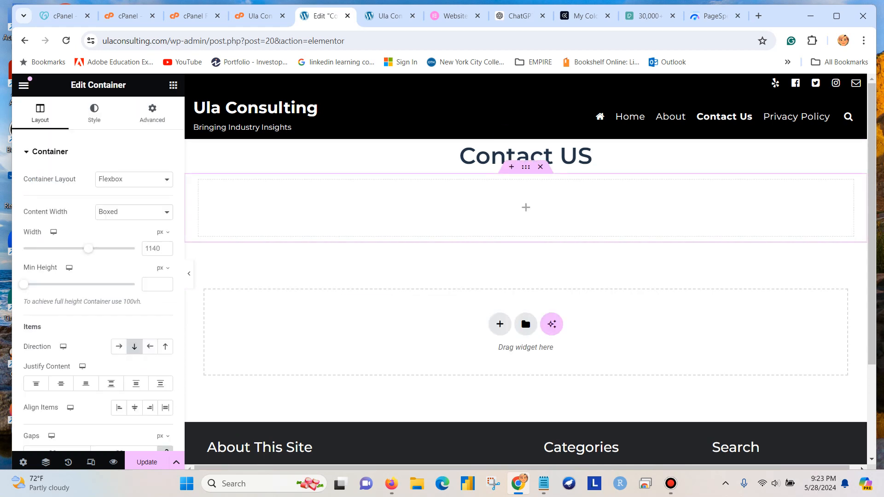
- Place a WPForms widget in the new container, select the Contact Us form and update the page
{"action": "left_click", "coordinate": [174, 86]}
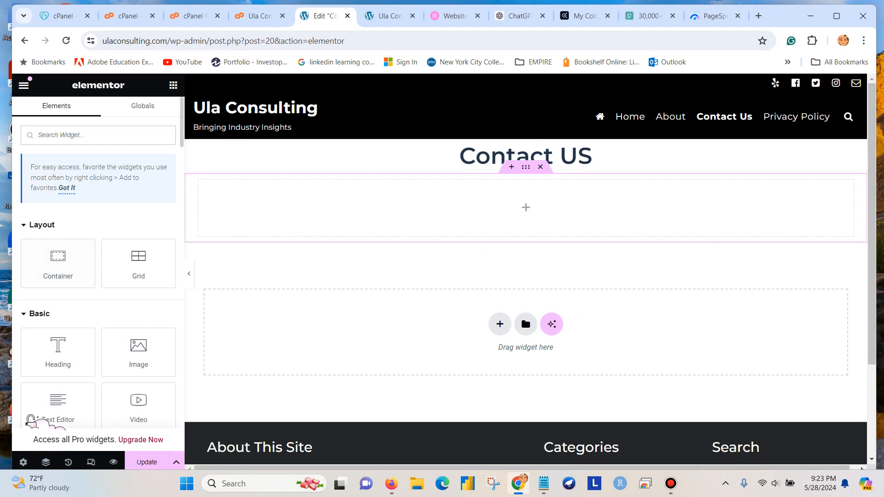
{"action": "scroll", "coordinate": [98, 276], "scroll_direction": "down", "scroll_amount": 1}
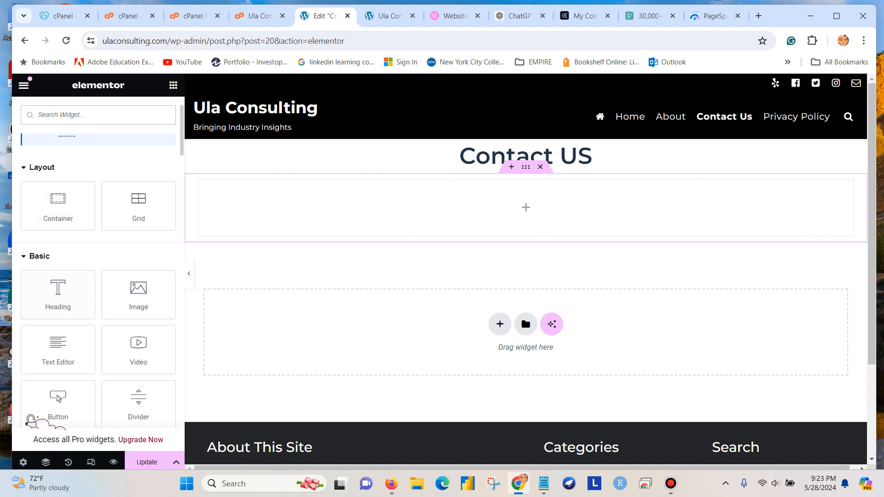
{"action": "scroll", "coordinate": [138, 295], "scroll_direction": "down", "scroll_amount": 1}
{"action": "scroll", "coordinate": [138, 295], "scroll_direction": "down", "scroll_amount": 1}
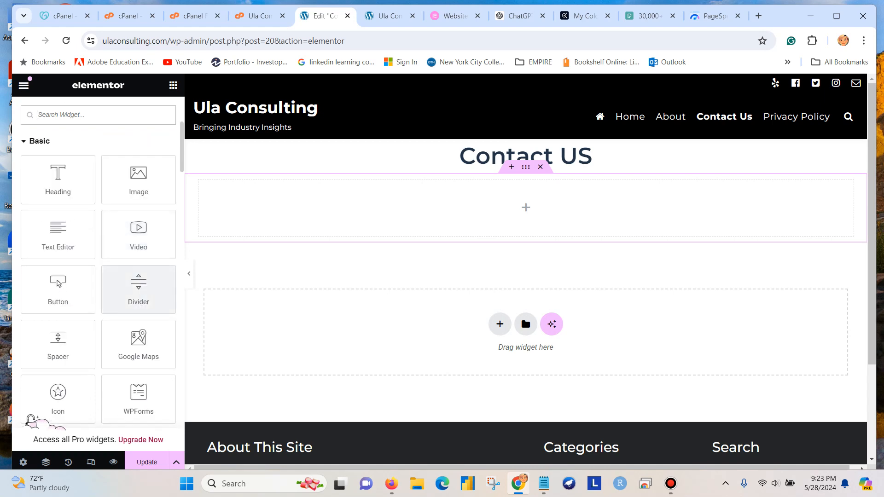
{"action": "left_click_drag", "start_coordinate": [139, 399], "coordinate": [476, 210]}
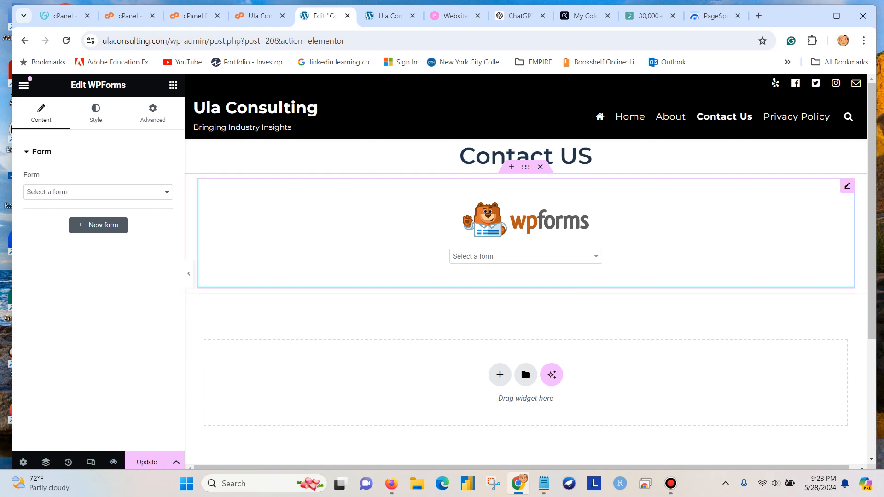
{"action": "left_click", "coordinate": [525, 257]}
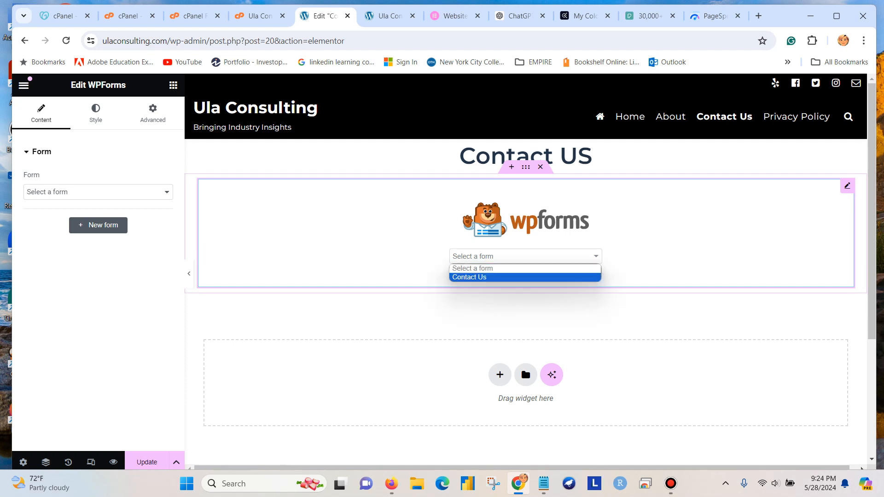
{"action": "left_click", "coordinate": [488, 277]}
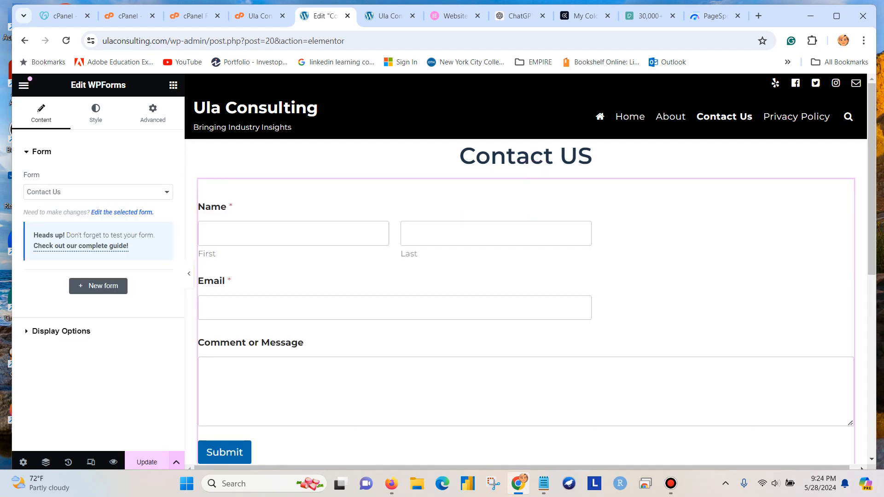
{"action": "key", "text": "ctrl+s"}
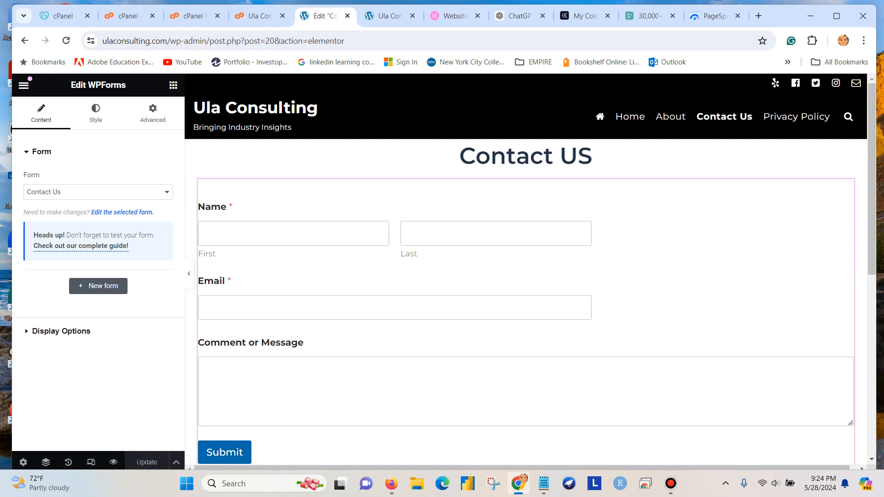
- Preview the Contact Us page and examine the heading, form fields, submit button and footer layout
{"action": "left_click", "coordinate": [114, 462]}
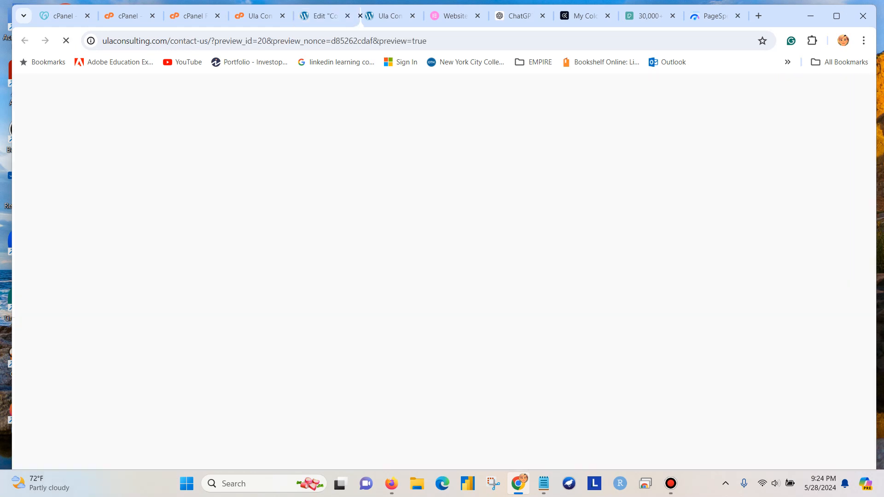
{"action": "scroll", "coordinate": [443, 277], "scroll_direction": "down", "scroll_amount": 3}
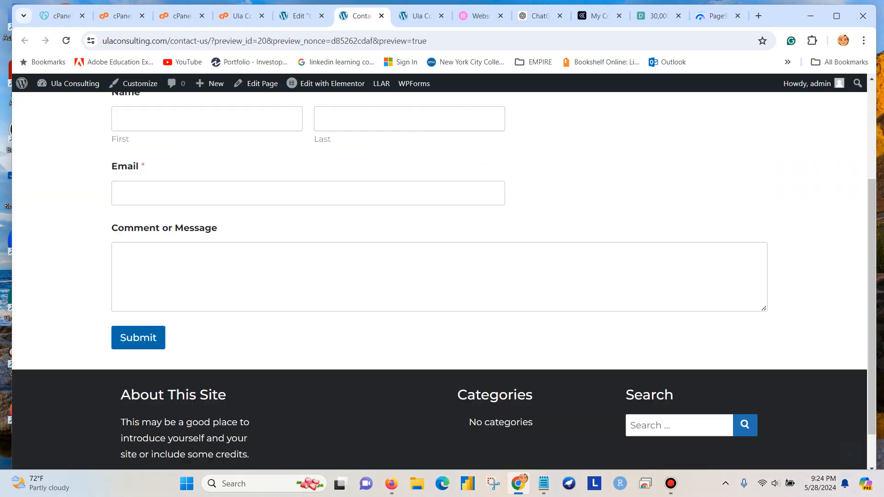
{"action": "scroll", "coordinate": [442, 277], "scroll_direction": "up", "scroll_amount": 3}
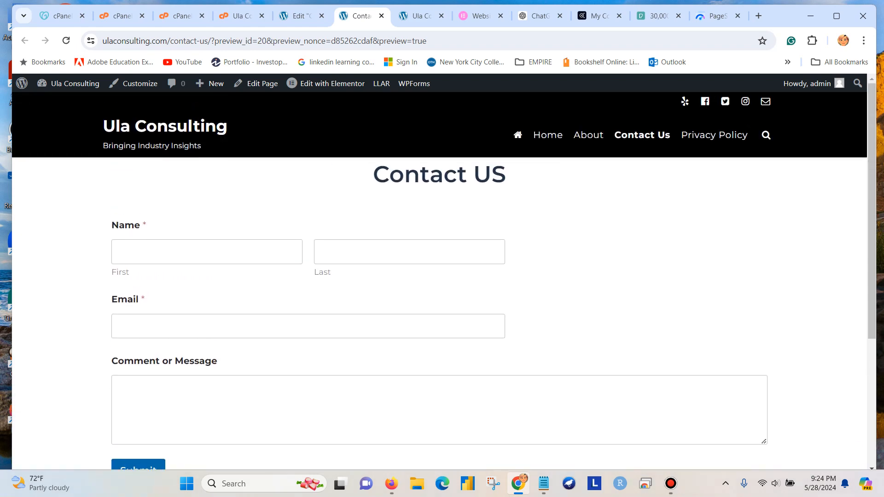
{"action": "scroll", "coordinate": [442, 276], "scroll_direction": "down", "scroll_amount": 3}
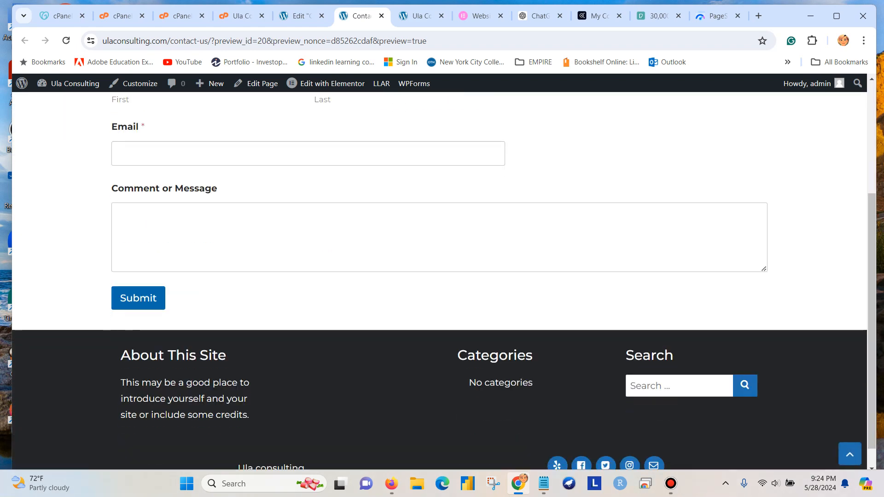
{"action": "scroll", "coordinate": [442, 276], "scroll_direction": "up", "scroll_amount": 3}
{"action": "scroll", "coordinate": [442, 276], "scroll_direction": "down", "scroll_amount": 3}
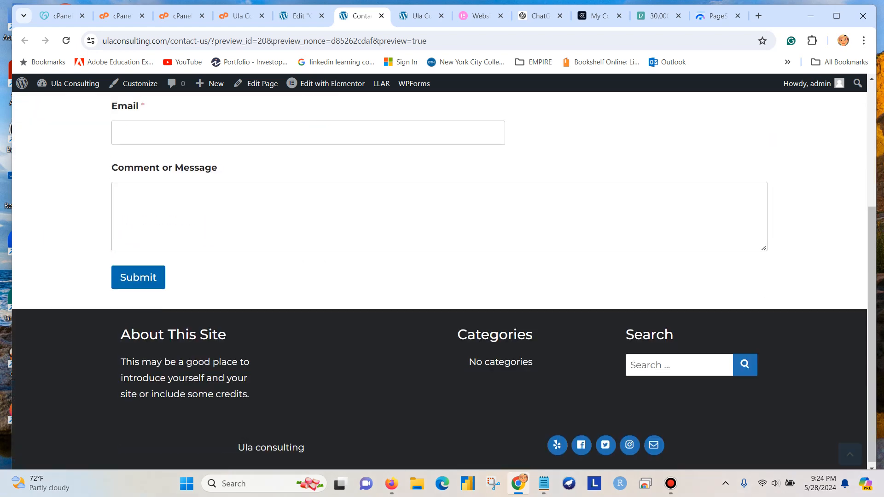
{"action": "scroll", "coordinate": [442, 276], "scroll_direction": "up", "scroll_amount": 3}
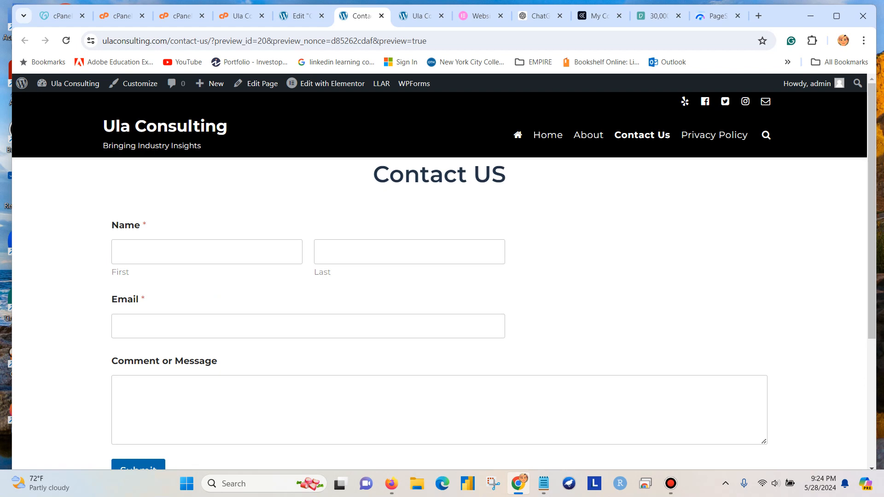
{"action": "scroll", "coordinate": [442, 277], "scroll_direction": "down", "scroll_amount": 3}
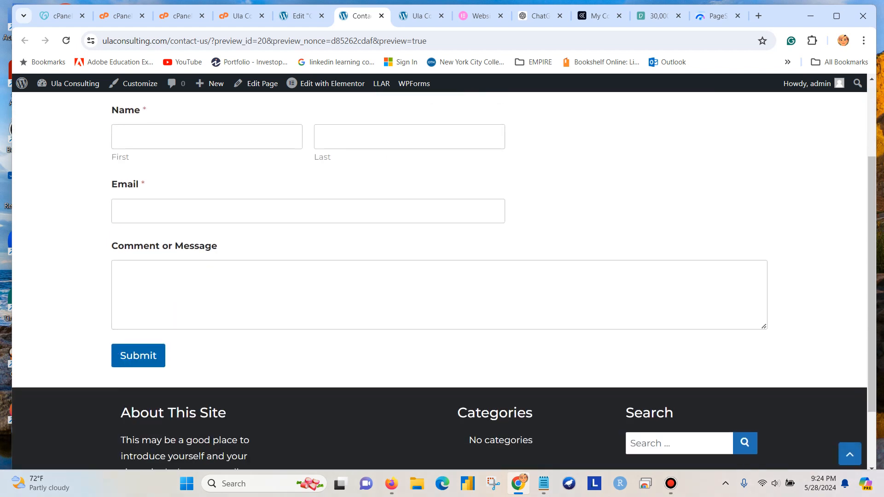
{"action": "scroll", "coordinate": [442, 276], "scroll_direction": "up", "scroll_amount": 3}
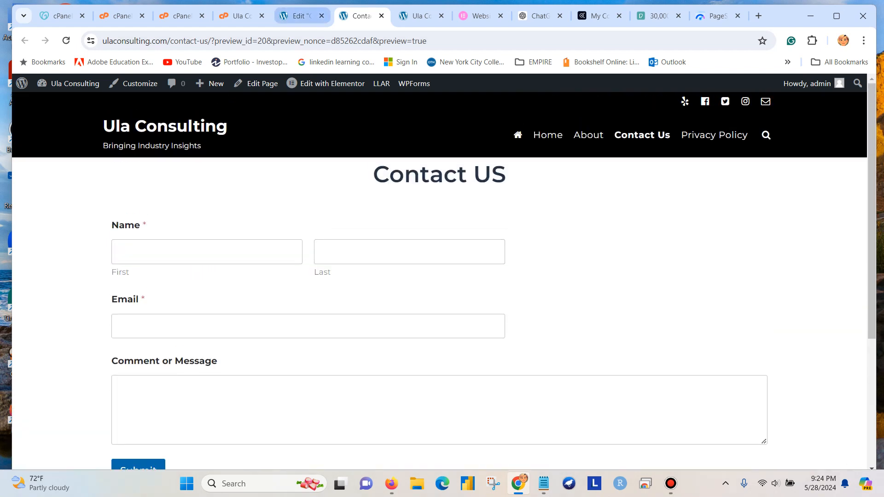
- Go to the WordPress dashboard's list of all WPForms forms and open the Contact Us form for editing
{"action": "mouse_move", "coordinate": [74, 83]}
{"action": "left_click", "coordinate": [55, 103]}
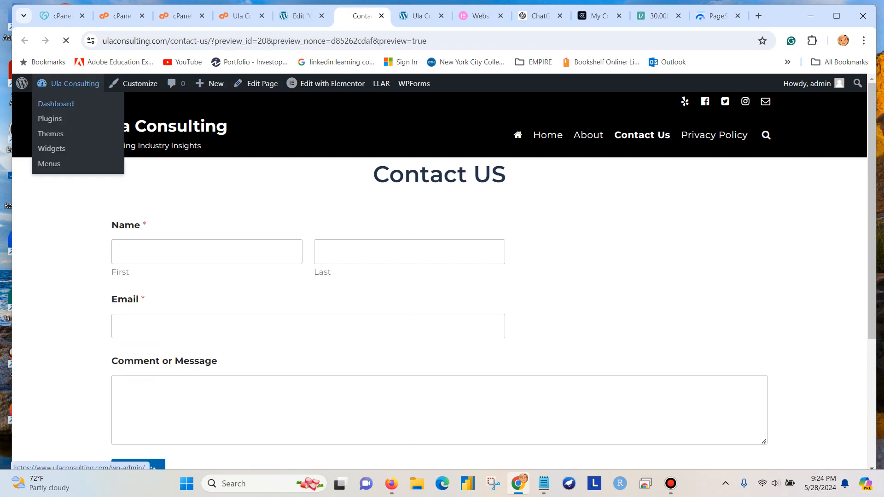
{"action": "mouse_move", "coordinate": [49, 300]}
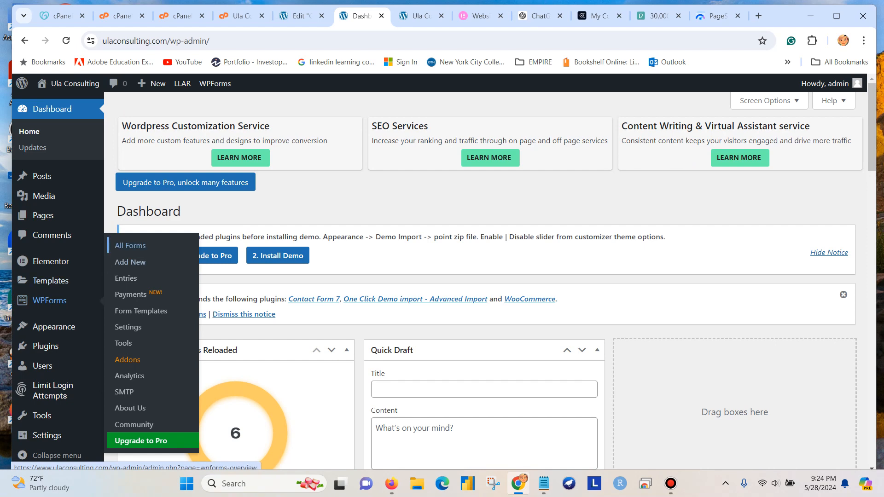
{"action": "left_click", "coordinate": [130, 245]}
{"action": "scroll", "coordinate": [443, 281], "scroll_direction": "down", "scroll_amount": 3}
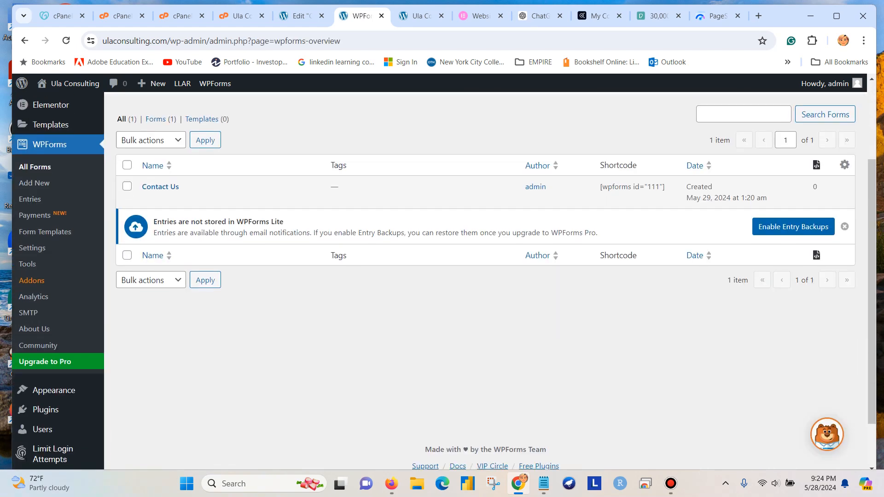
{"action": "scroll", "coordinate": [486, 249], "scroll_direction": "up", "scroll_amount": 3}
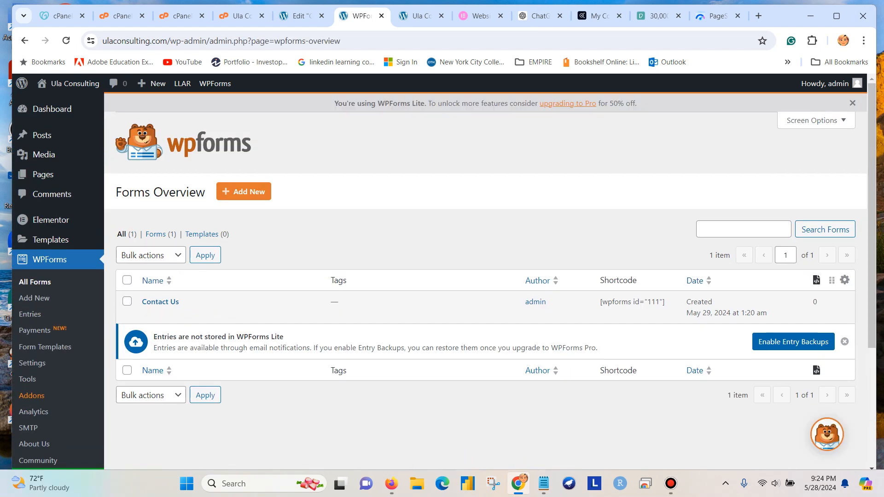
{"action": "left_click", "coordinate": [845, 280]}
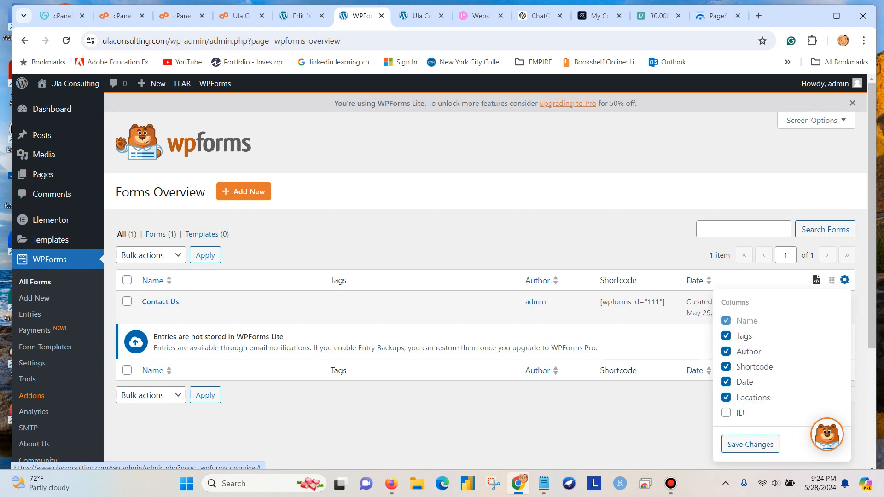
{"action": "left_click", "coordinate": [681, 415]}
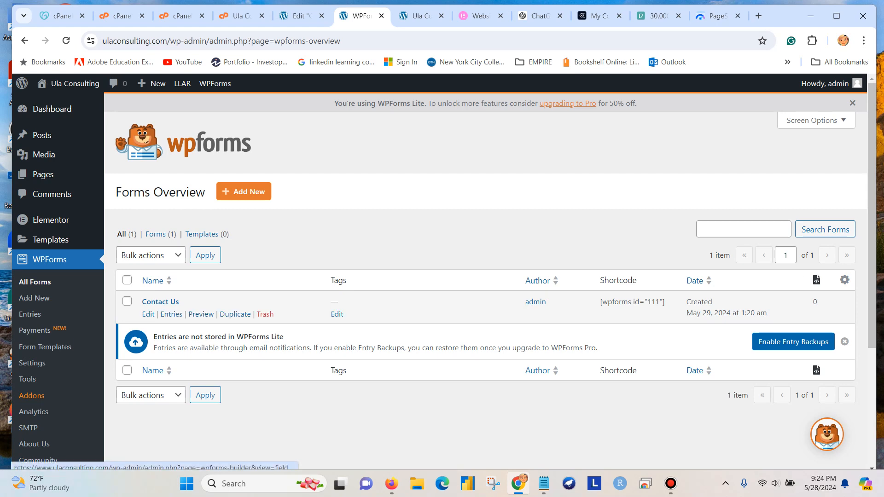
{"action": "left_click", "coordinate": [148, 314]}
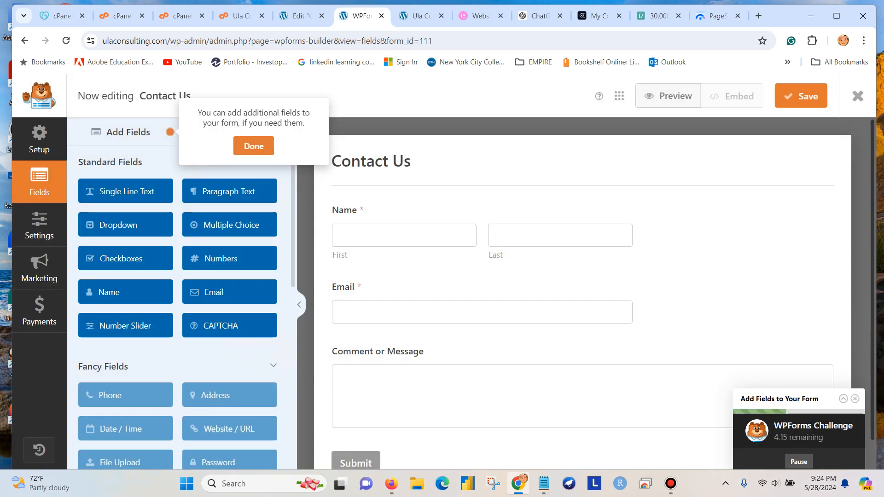
- Dismiss the additional-fields tip, open the form's Spam Protection and Security settings and try to enable Akismet anti-spam protection
{"action": "left_click", "coordinate": [254, 147]}
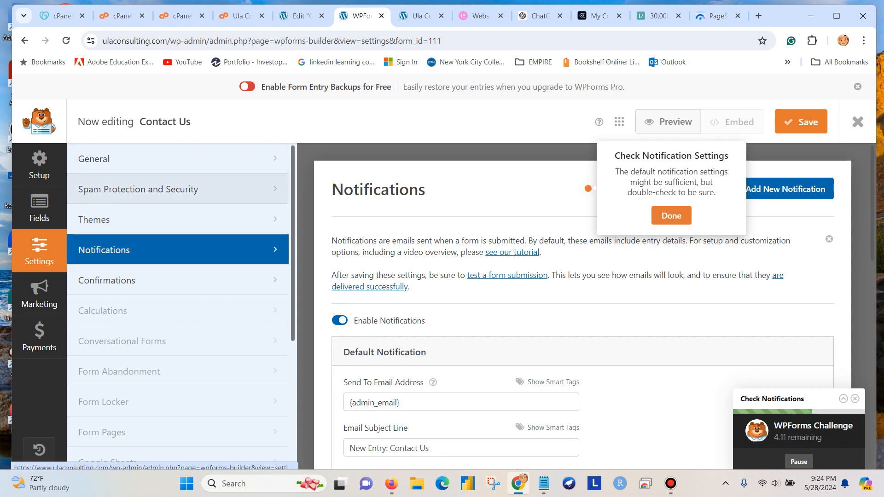
{"action": "left_click", "coordinate": [180, 189]}
{"action": "scroll", "coordinate": [583, 303], "scroll_direction": "down", "scroll_amount": 1}
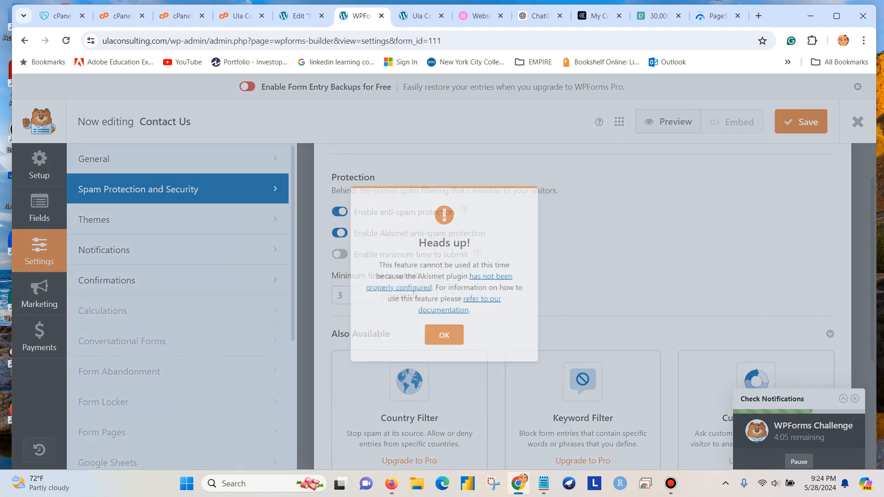
{"action": "left_click", "coordinate": [340, 233]}
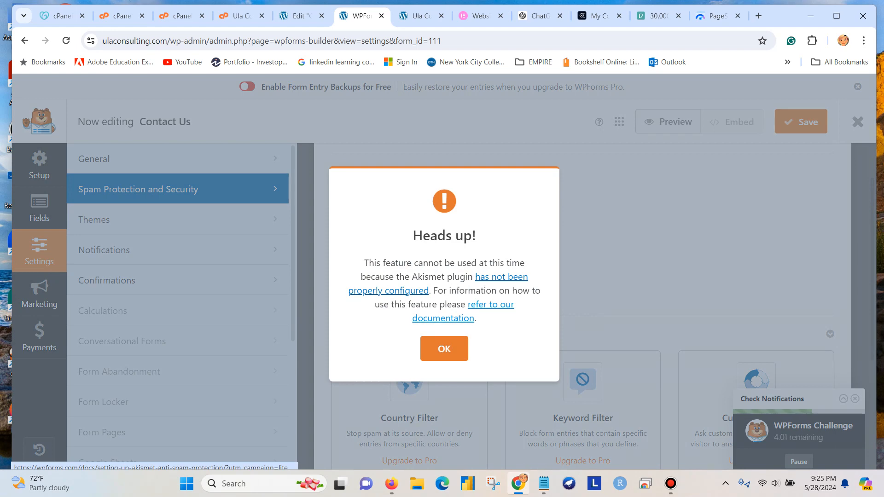
{"action": "left_click", "coordinate": [444, 349]}
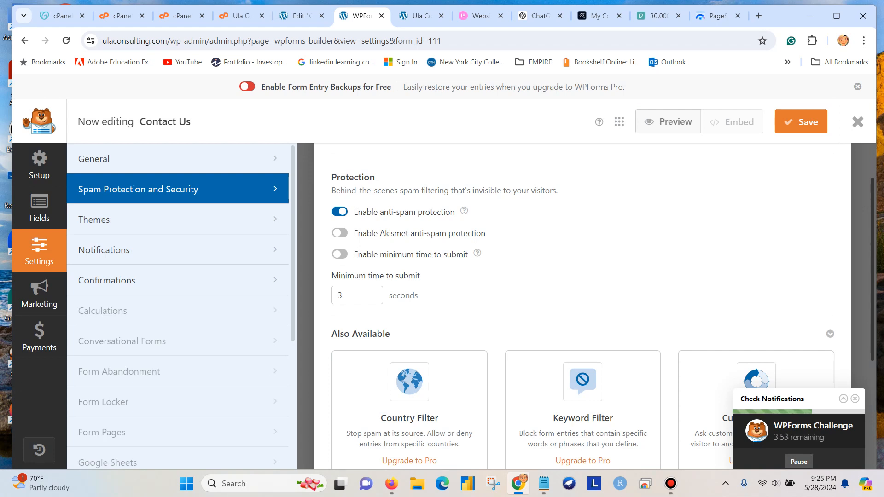
- Enable the minimum time to submit for the Contact Us form, look over the additional captcha and filter options, and save the form
{"action": "left_click", "coordinate": [340, 254]}
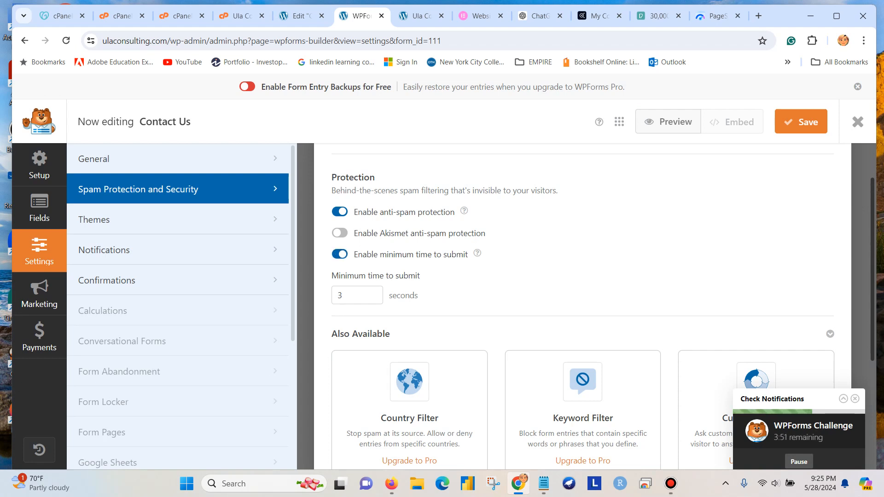
{"action": "scroll", "coordinate": [582, 307], "scroll_direction": "down", "scroll_amount": 2}
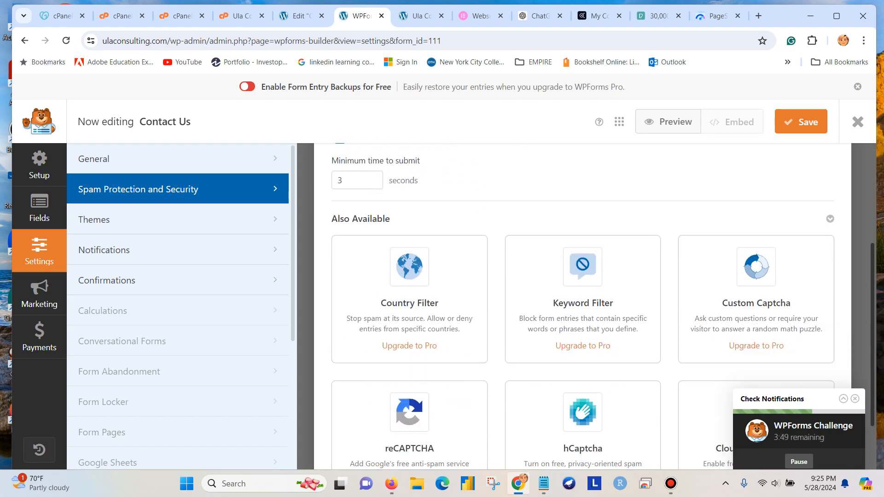
{"action": "scroll", "coordinate": [582, 306], "scroll_direction": "down", "scroll_amount": 2}
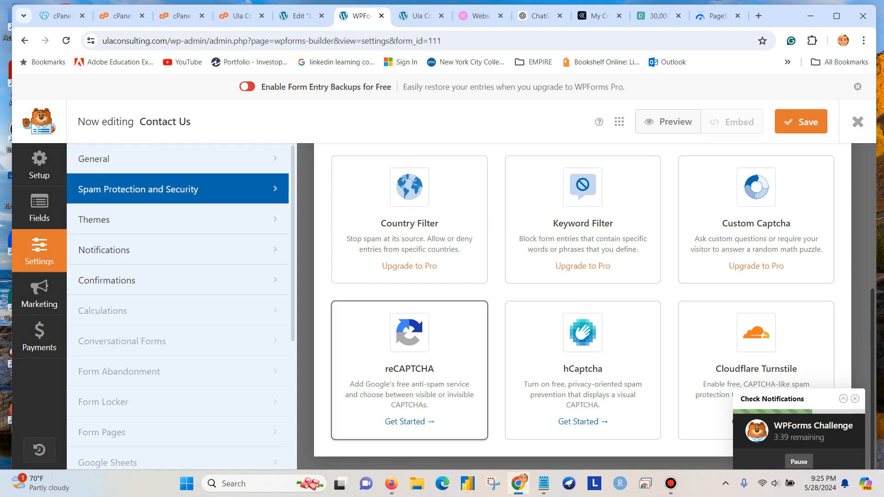
{"action": "scroll", "coordinate": [409, 368], "scroll_direction": "up", "scroll_amount": 5}
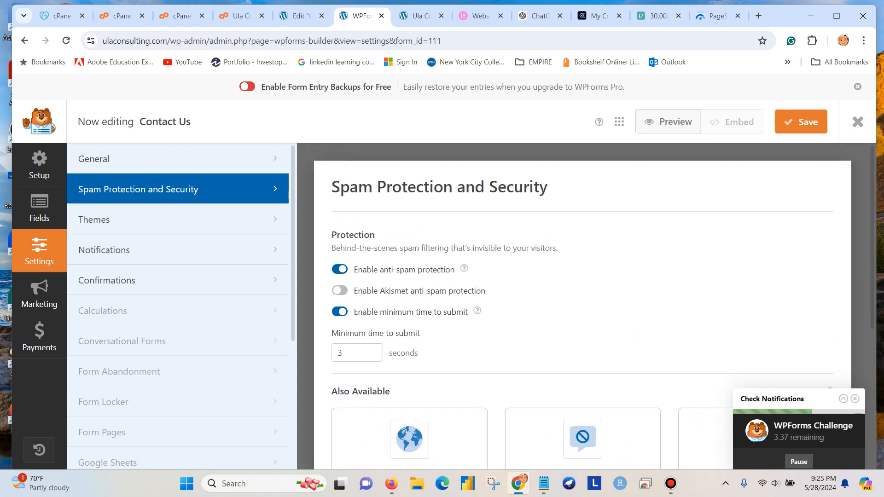
{"action": "left_click", "coordinate": [801, 122]}
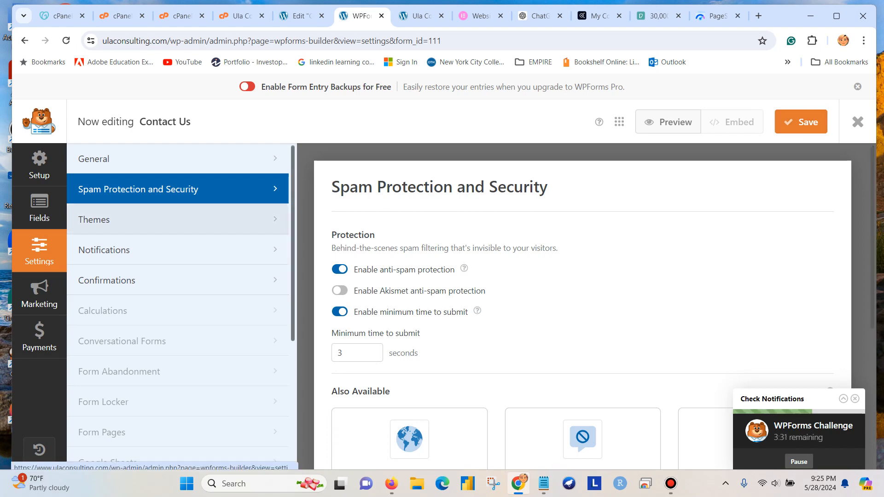
- Check the form's Themes settings, return to Spam Protection and Security, and save and close the form builder
{"action": "left_click", "coordinate": [120, 220]}
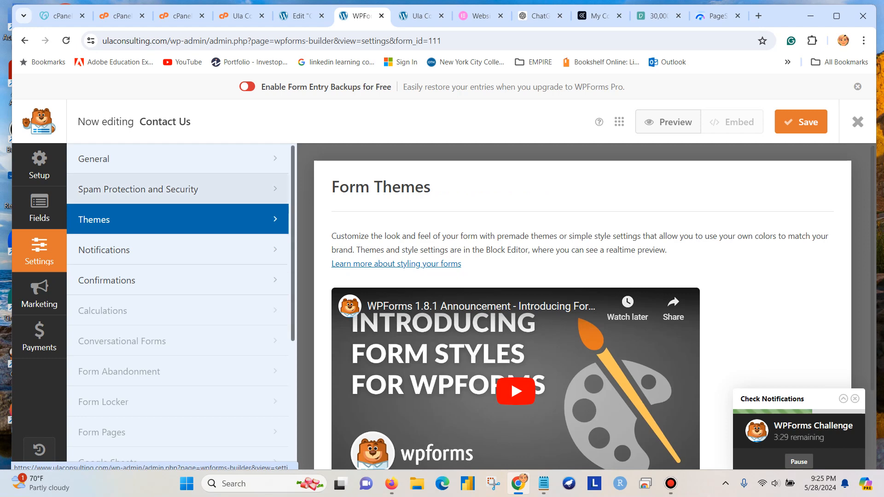
{"action": "left_click", "coordinate": [138, 189]}
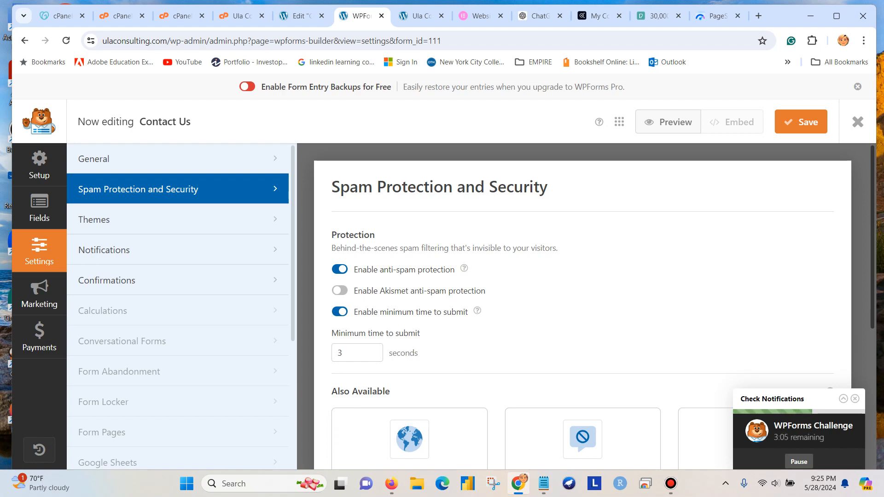
{"action": "key", "text": "ctrl+s"}
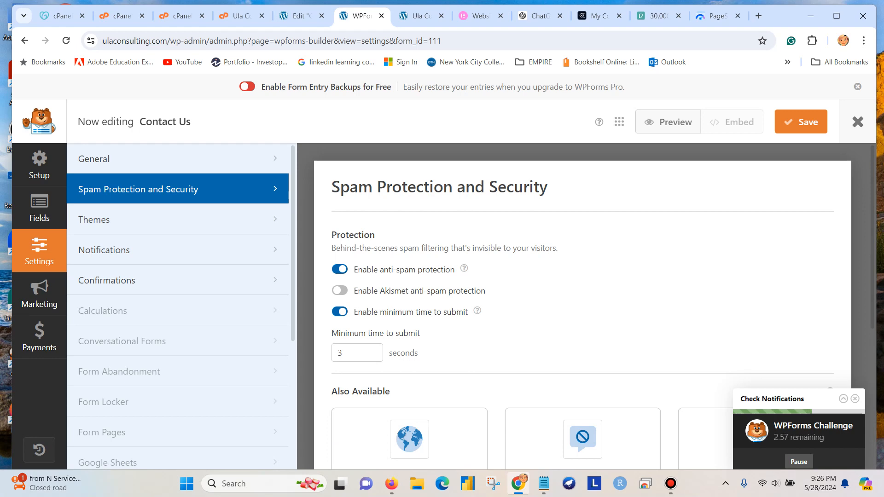
{"action": "left_click", "coordinate": [858, 122]}
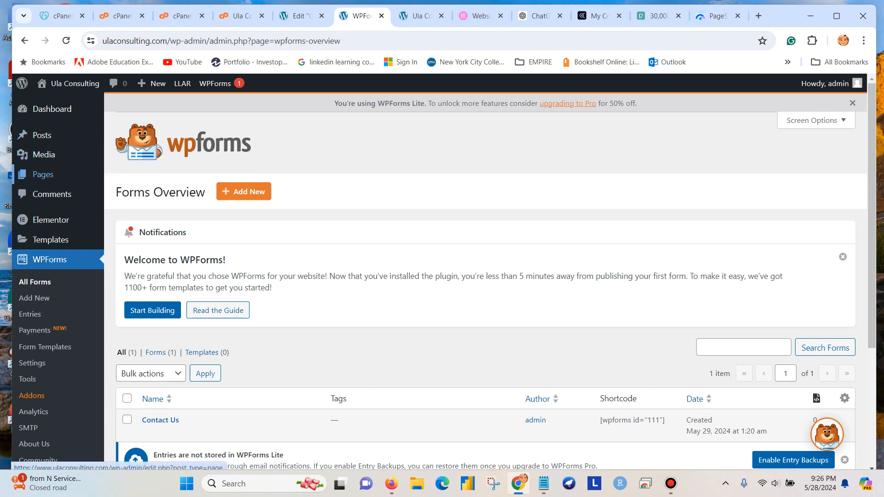
- Find the Contact Us page in the WordPress pages list and open it for editing in Elementor
{"action": "left_click", "coordinate": [43, 174]}
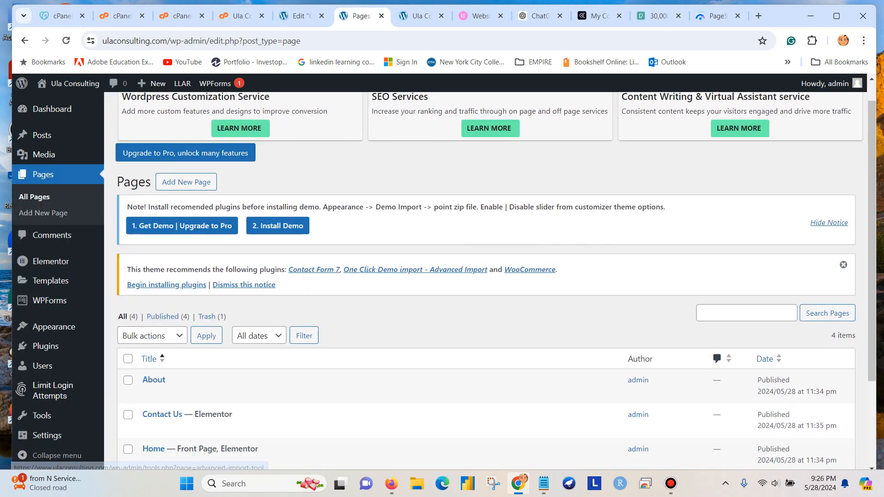
{"action": "scroll", "coordinate": [415, 269], "scroll_direction": "down", "scroll_amount": 3}
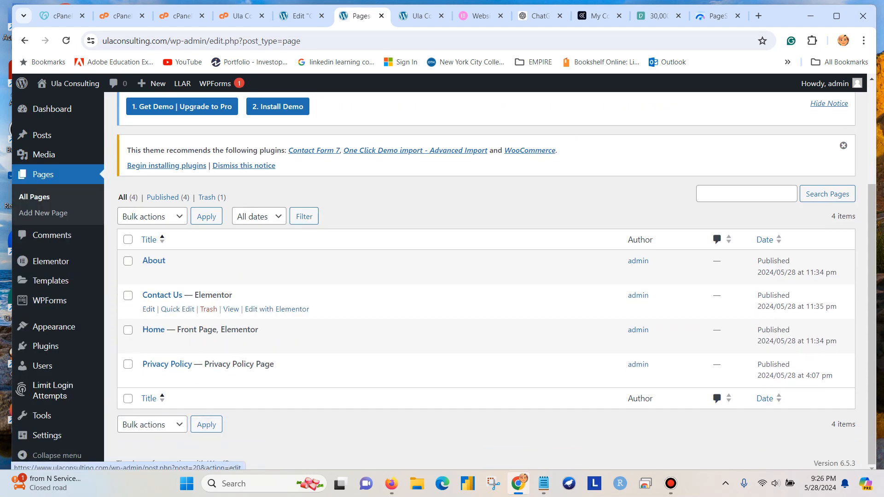
{"action": "left_click", "coordinate": [148, 309]}
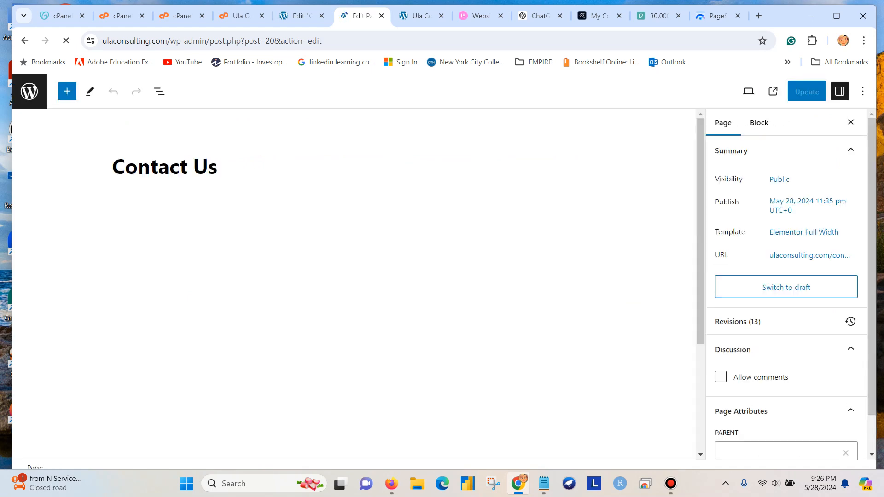
{"action": "left_click", "coordinate": [353, 347]}
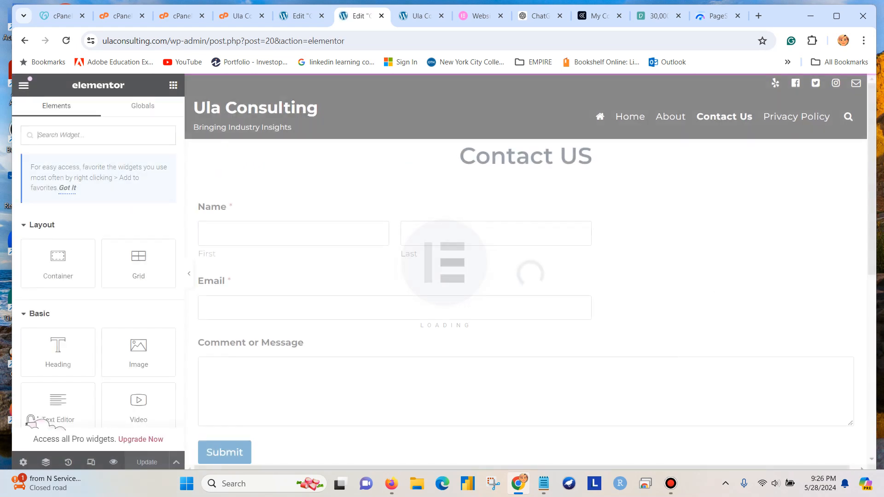
- Add a single-column Flexbox container below the contact form's submit button
{"action": "scroll", "coordinate": [525, 272], "scroll_direction": "down", "scroll_amount": 5}
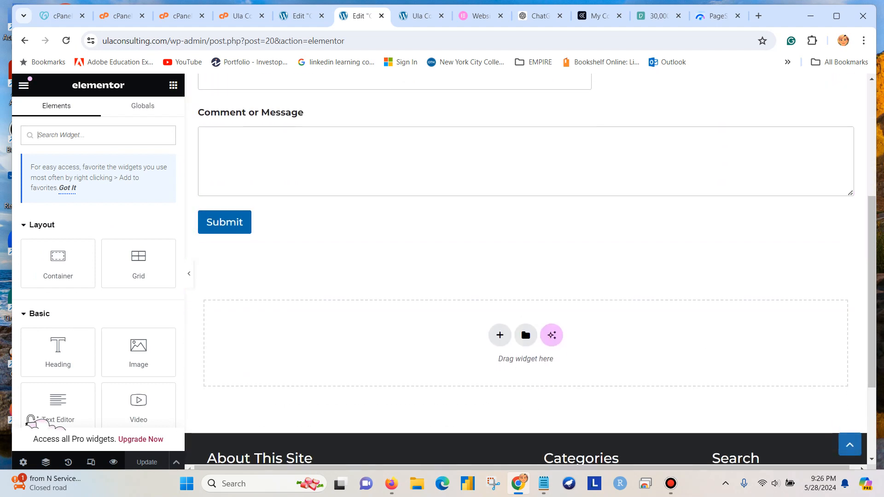
{"action": "left_click", "coordinate": [500, 335]}
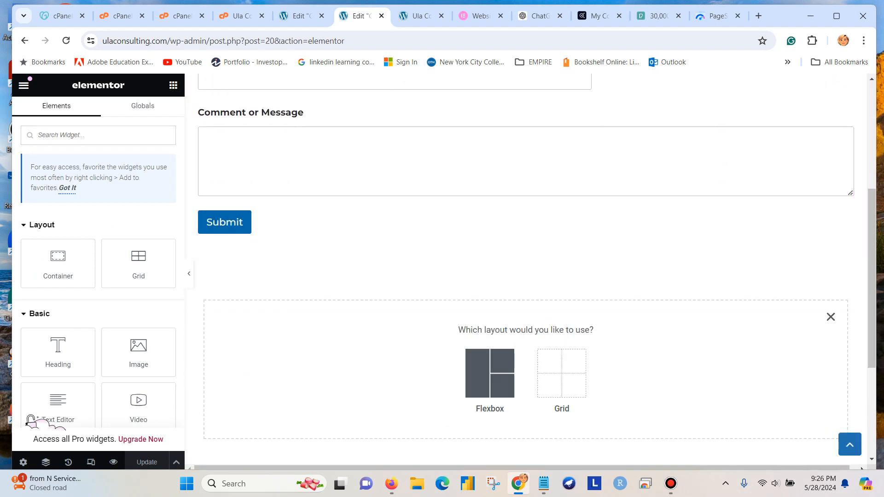
{"action": "left_click", "coordinate": [489, 370]}
{"action": "left_click", "coordinate": [367, 361]}
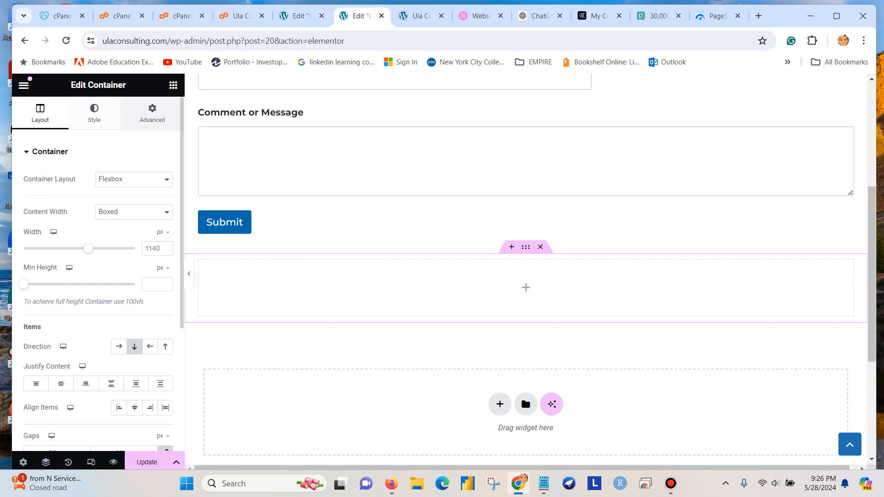
- Browse the Basic, Pro and General widgets in the Elementor widget library for one that suits the new container
{"action": "left_click", "coordinate": [173, 85]}
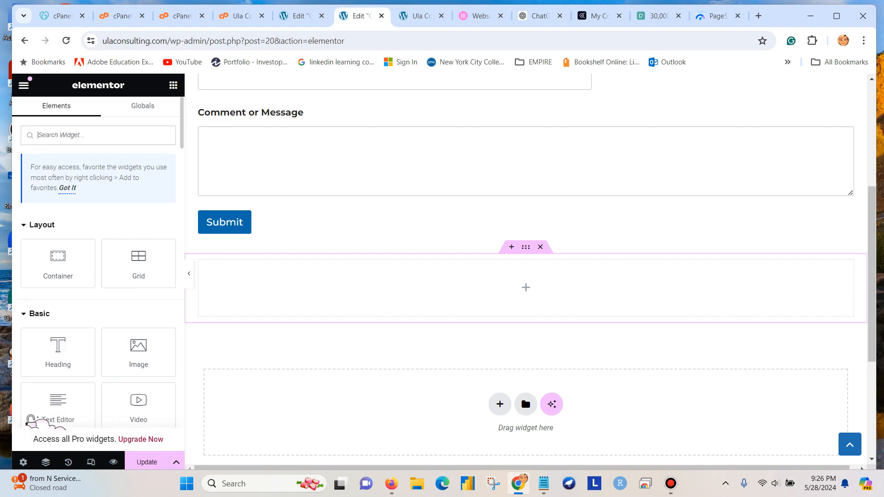
{"action": "scroll", "coordinate": [98, 276], "scroll_direction": "down", "scroll_amount": 2}
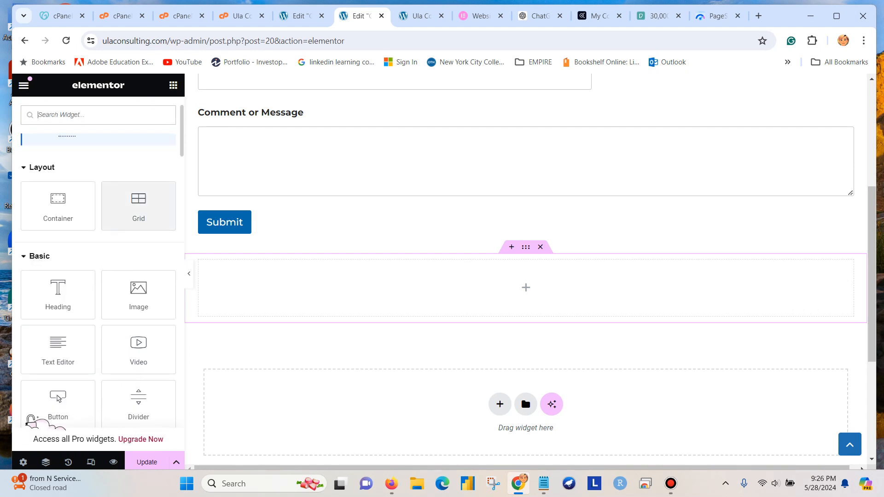
{"action": "scroll", "coordinate": [138, 194], "scroll_direction": "down", "scroll_amount": 3}
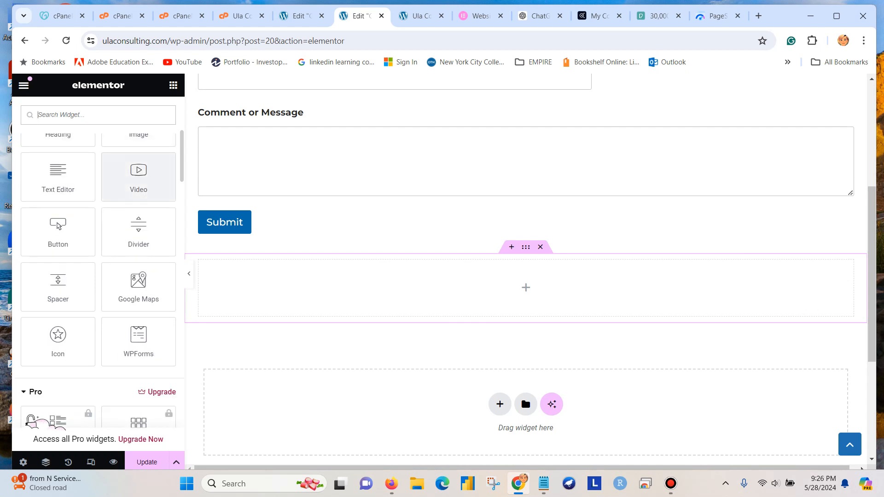
{"action": "scroll", "coordinate": [138, 193], "scroll_direction": "down", "scroll_amount": 13}
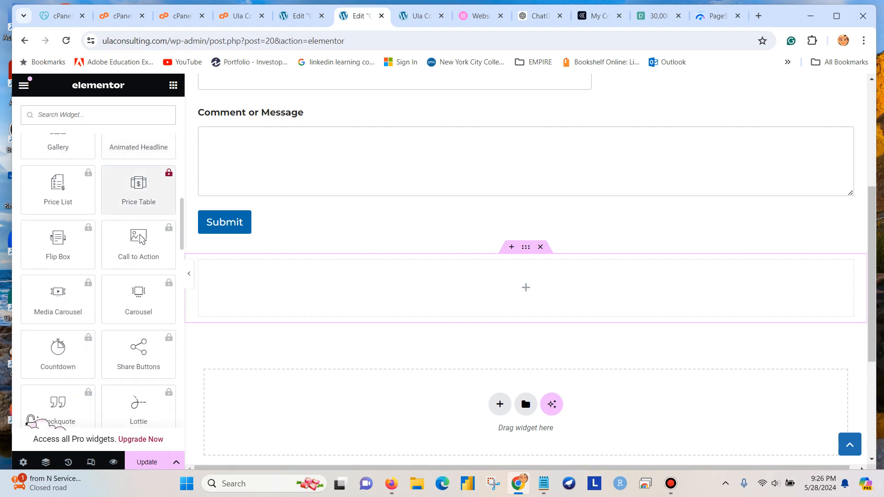
{"action": "scroll", "coordinate": [30, 420], "scroll_direction": "down", "scroll_amount": 5}
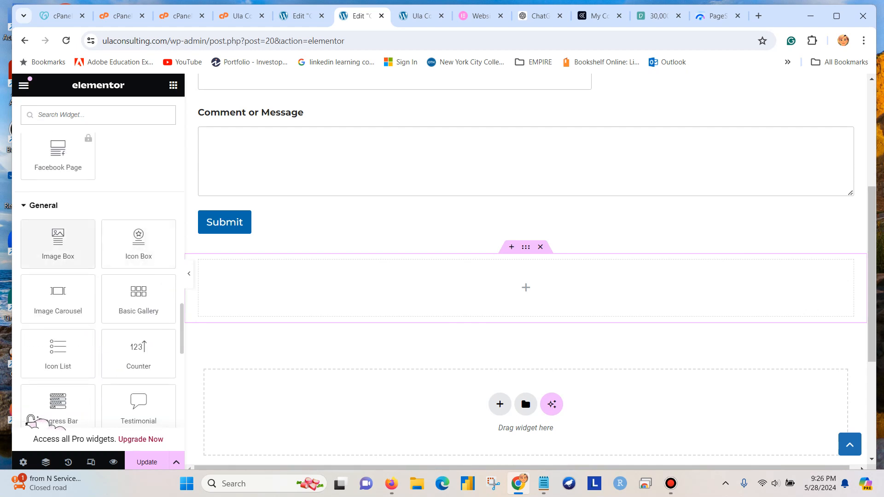
{"action": "scroll", "coordinate": [58, 244], "scroll_direction": "down", "scroll_amount": 1}
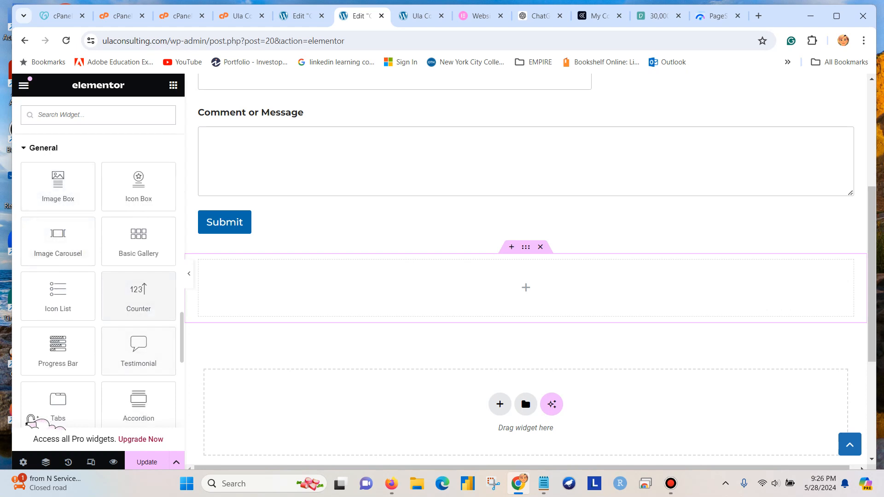
{"action": "scroll", "coordinate": [138, 348], "scroll_direction": "down", "scroll_amount": 1}
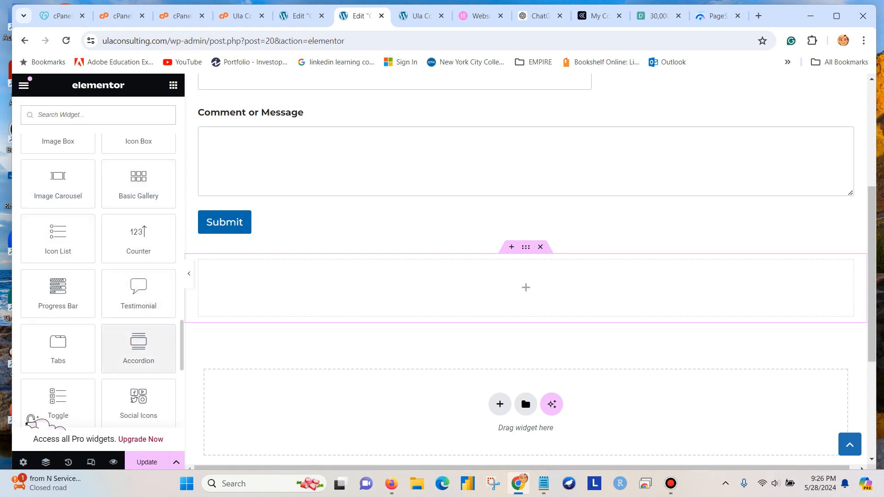
{"action": "scroll", "coordinate": [138, 349], "scroll_direction": "down", "scroll_amount": 1}
{"action": "scroll", "coordinate": [138, 348], "scroll_direction": "down", "scroll_amount": 1}
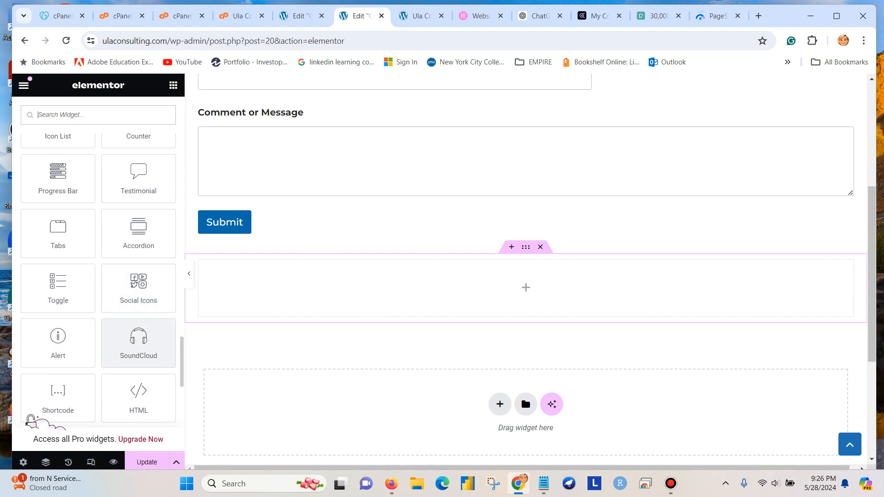
{"action": "scroll", "coordinate": [138, 349], "scroll_direction": "down", "scroll_amount": 2}
{"action": "scroll", "coordinate": [138, 348], "scroll_direction": "down", "scroll_amount": 2}
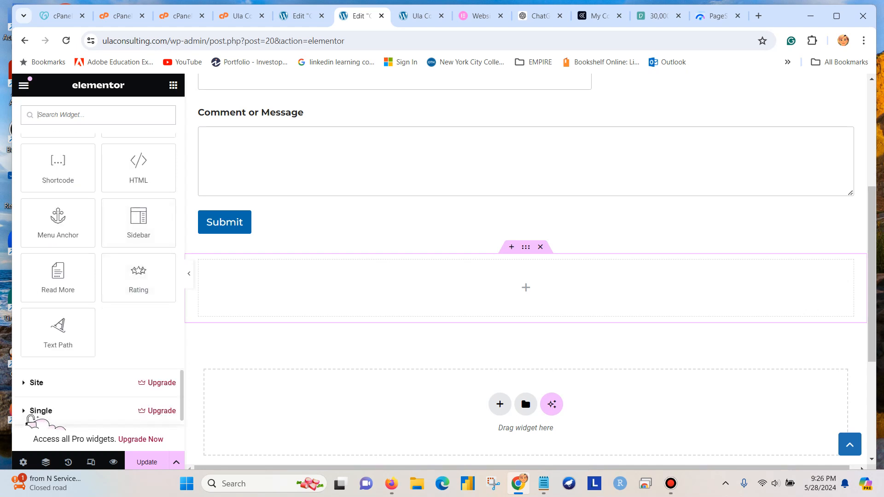
{"action": "scroll", "coordinate": [98, 276], "scroll_direction": "down", "scroll_amount": 1}
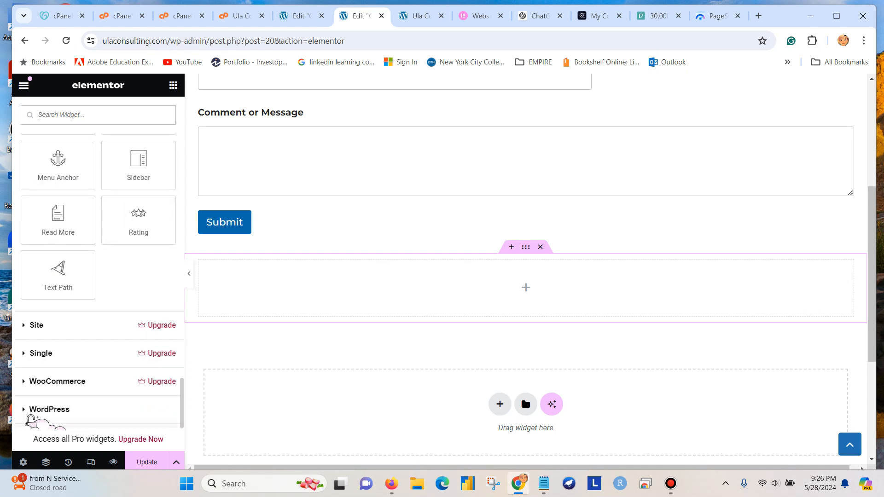
{"action": "scroll", "coordinate": [139, 167], "scroll_direction": "up", "scroll_amount": 10}
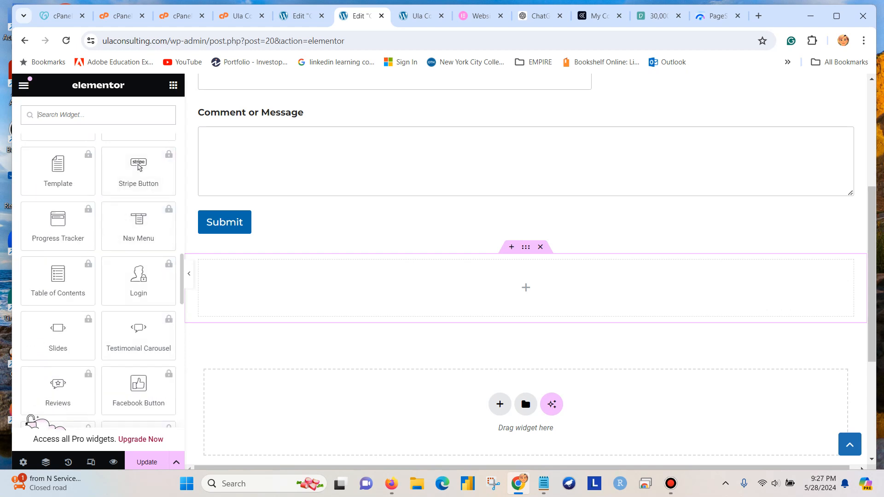
- Search the widgets for "google map" and place the Google Maps widget in the empty container below the form
{"action": "type", "text": "go"}
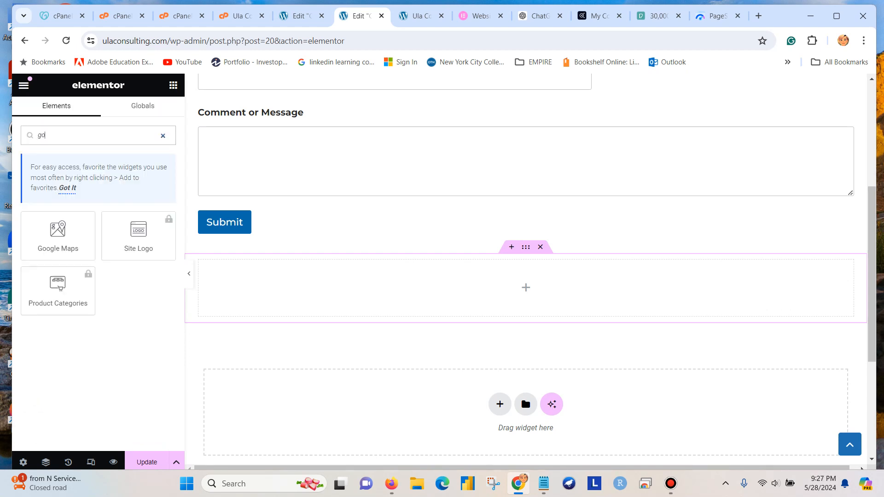
{"action": "type", "text": "ogle map"}
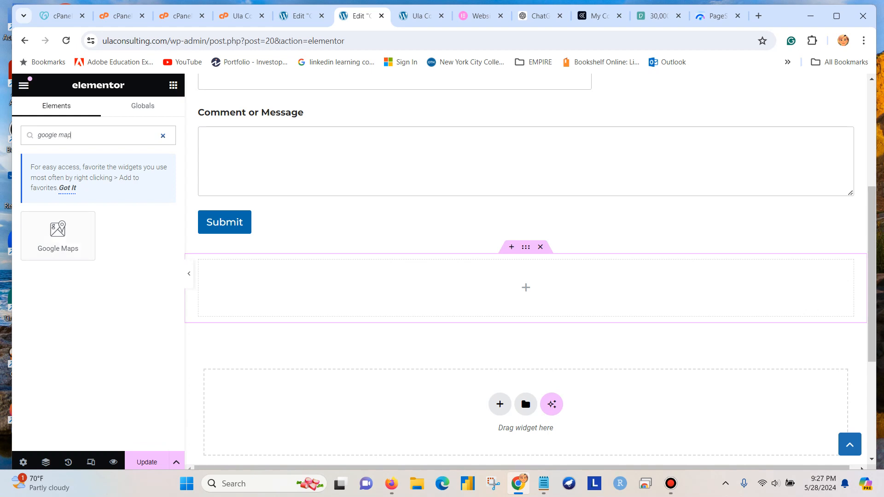
{"action": "left_click_drag", "start_coordinate": [58, 232], "coordinate": [525, 295]}
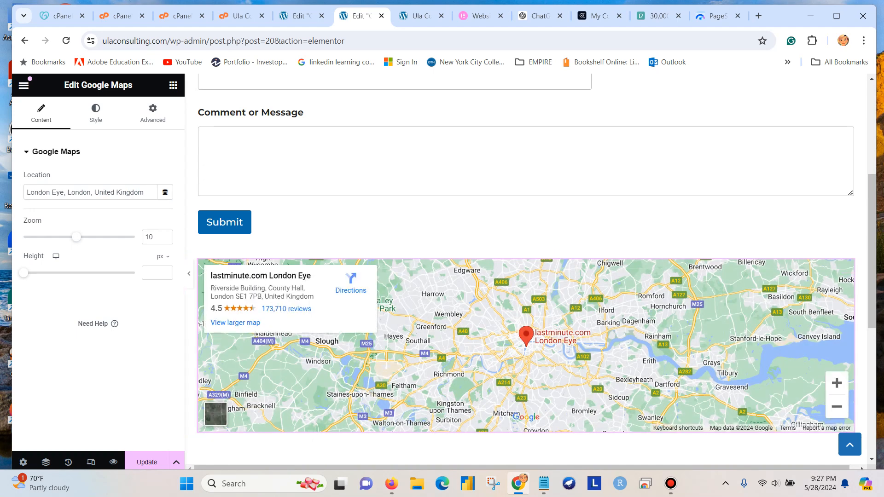
- Set the map's location to "New York, NY"
{"action": "left_click_drag", "start_coordinate": [64, 193], "coordinate": [26, 192]}
{"action": "type", "text": "New Y"}
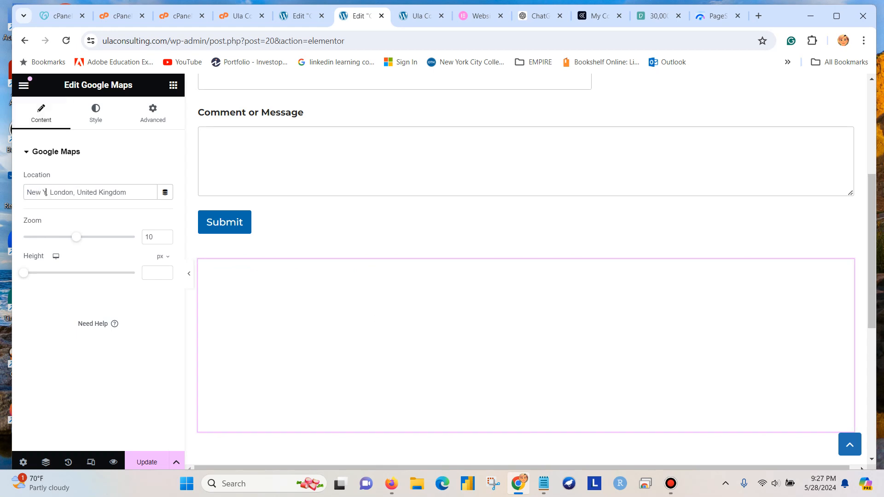
{"action": "type", "text": "ooork"}
{"action": "key", "text": "BackSpace"}
{"action": "key", "text": "BackSpace"}
{"action": "key", "text": "BackSpace"}
{"action": "key", "text": "BackSpace"}
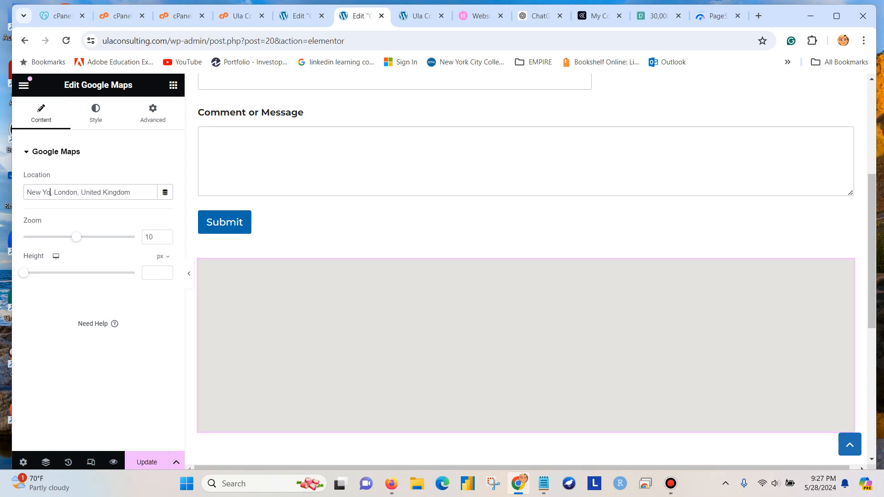
{"action": "type", "text": "rk"}
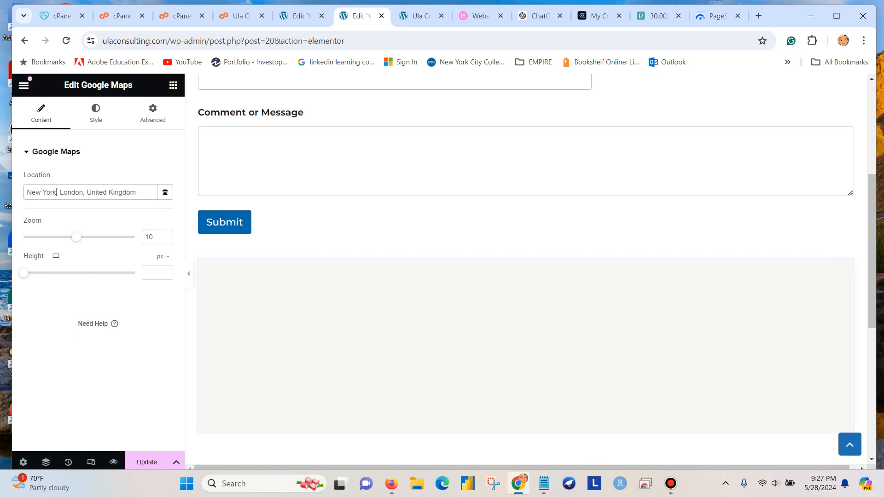
{"action": "left_click_drag", "start_coordinate": [137, 192], "coordinate": [60, 192]}
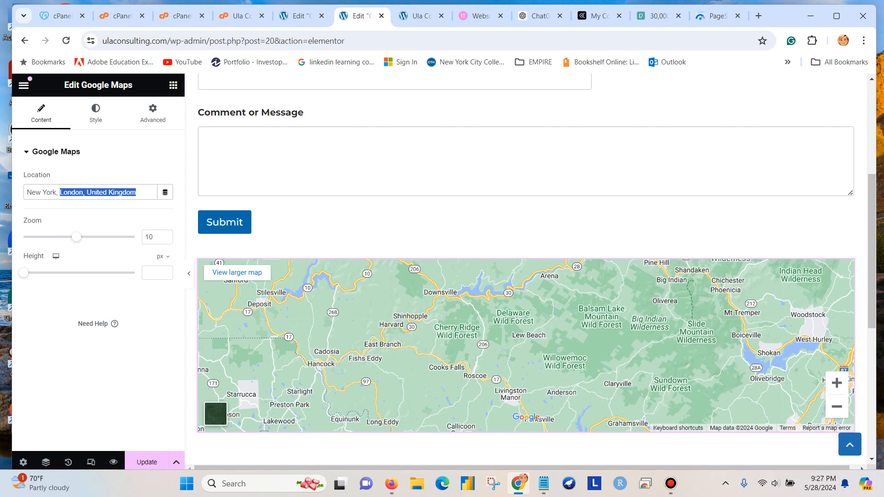
{"action": "type", "text": "NY"}
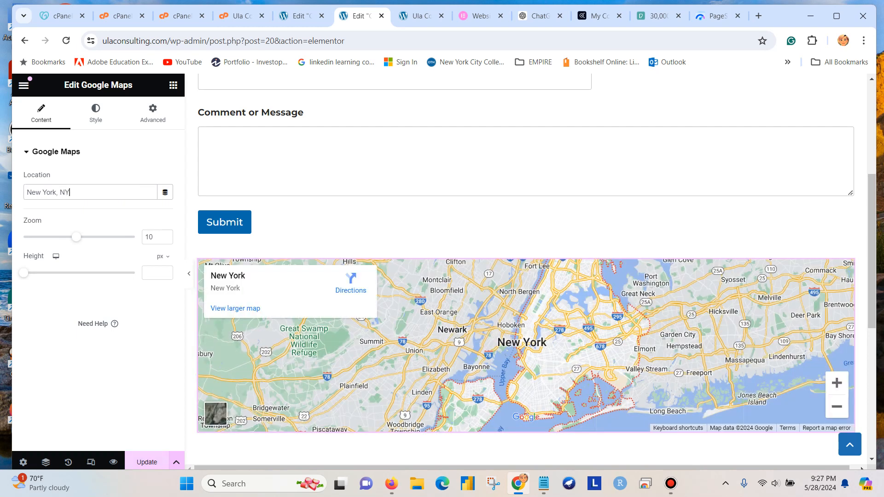
- Update the page with the New York location and set the Google Maps widget's height to 262 px
{"action": "left_click", "coordinate": [147, 462]}
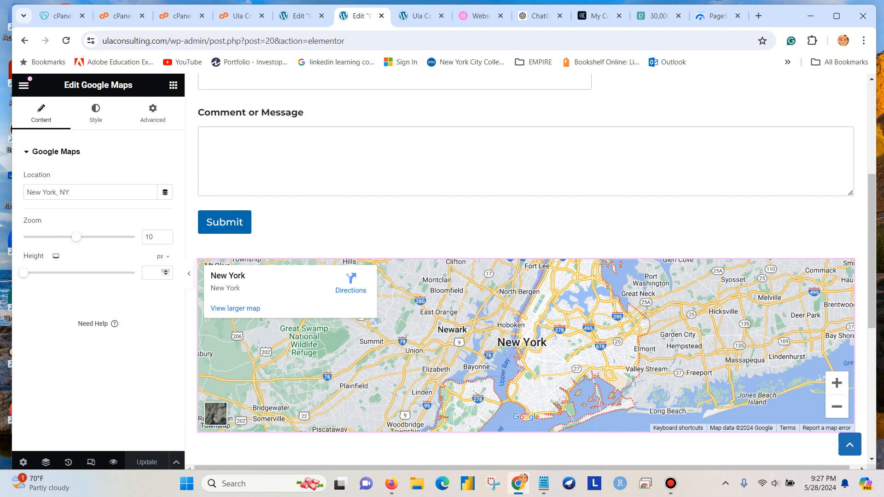
{"action": "type", "text": "46"}
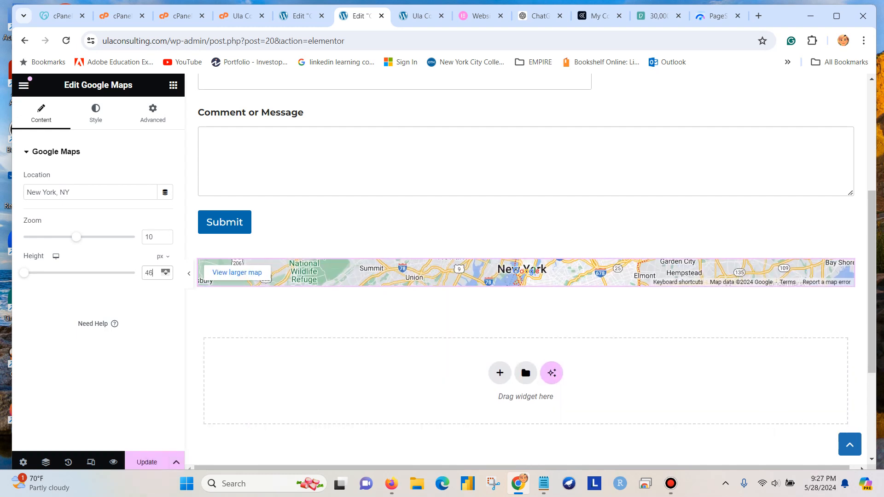
{"action": "key", "text": "Up"}
{"action": "key", "text": "Up"}
{"action": "key", "text": "Up"}
{"action": "key", "text": "Up"}
{"action": "key", "text": "Up"}
{"action": "key", "text": "Up"}
{"action": "key", "text": "Up"}
{"action": "key", "text": "Up"}
{"action": "key", "text": "Up"}
{"action": "key", "text": "Up"}
{"action": "key", "text": "Up"}
{"action": "key", "text": "Up"}
{"action": "key", "text": "Up"}
{"action": "key", "text": "Up"}
{"action": "key", "text": "Up"}
{"action": "key", "text": "Up"}
{"action": "key", "text": "Up"}
{"action": "key", "text": "Up"}
{"action": "key", "text": "Up"}
{"action": "key", "text": "Up"}
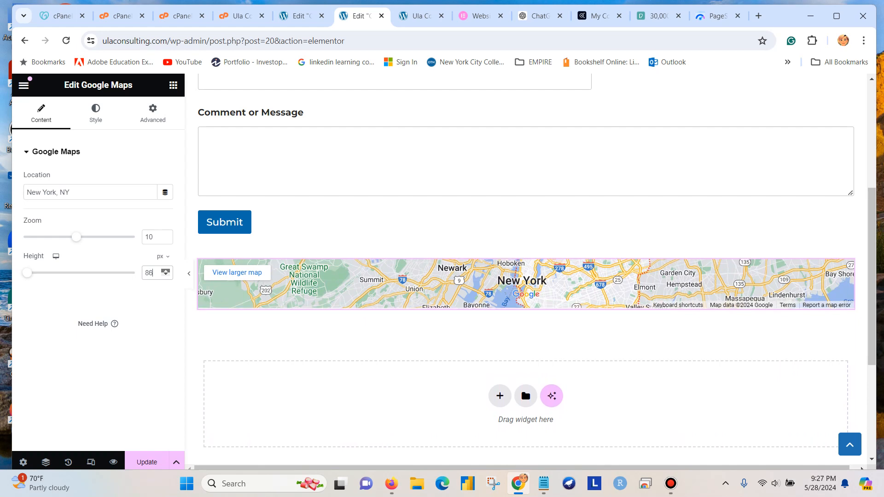
{"action": "key", "text": "Up"}
{"action": "key", "text": "Up"}
{"action": "key", "text": "Up"}
{"action": "key", "text": "Up"}
{"action": "key", "text": "Up"}
{"action": "key", "text": "Up"}
{"action": "key", "text": "Up"}
{"action": "key", "text": "Up"}
{"action": "key", "text": "Up"}
{"action": "key", "text": "Up"}
{"action": "key", "text": "Up"}
{"action": "key", "text": "Up"}
{"action": "key", "text": "Up"}
{"action": "key", "text": "Up"}
{"action": "key", "text": "Up"}
{"action": "key", "text": "Up"}
{"action": "key", "text": "Up"}
{"action": "key", "text": "Up"}
{"action": "key", "text": "Up"}
{"action": "key", "text": "Up"}
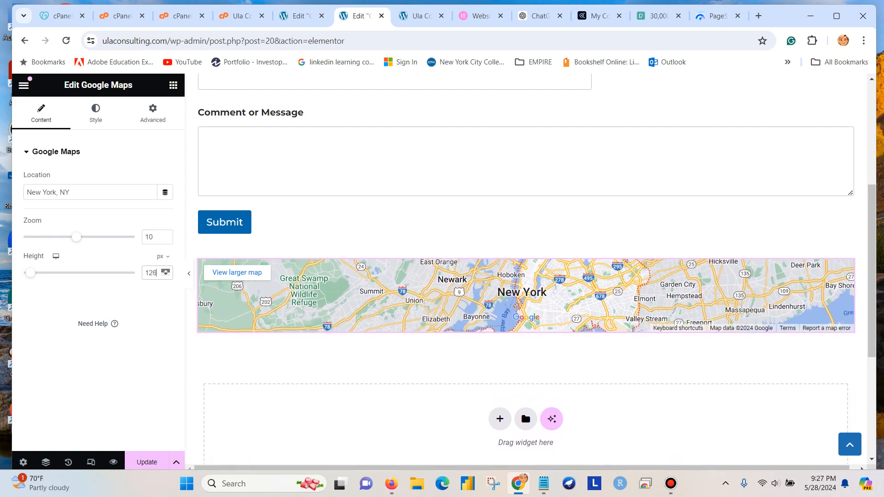
{"action": "key", "text": "Up"}
{"action": "key", "text": "Up"}
{"action": "key", "text": "Up"}
{"action": "key", "text": "Up"}
{"action": "key", "text": "Up"}
{"action": "key", "text": "Up"}
{"action": "key", "text": "Up"}
{"action": "key", "text": "Up"}
{"action": "key", "text": "Up"}
{"action": "key", "text": "Up"}
{"action": "key", "text": "Up"}
{"action": "key", "text": "Up"}
{"action": "key", "text": "Up"}
{"action": "key", "text": "Up"}
{"action": "key", "text": "Up"}
{"action": "key", "text": "Up"}
{"action": "key", "text": "Up"}
{"action": "key", "text": "Up"}
{"action": "key", "text": "Up"}
{"action": "key", "text": "Up"}
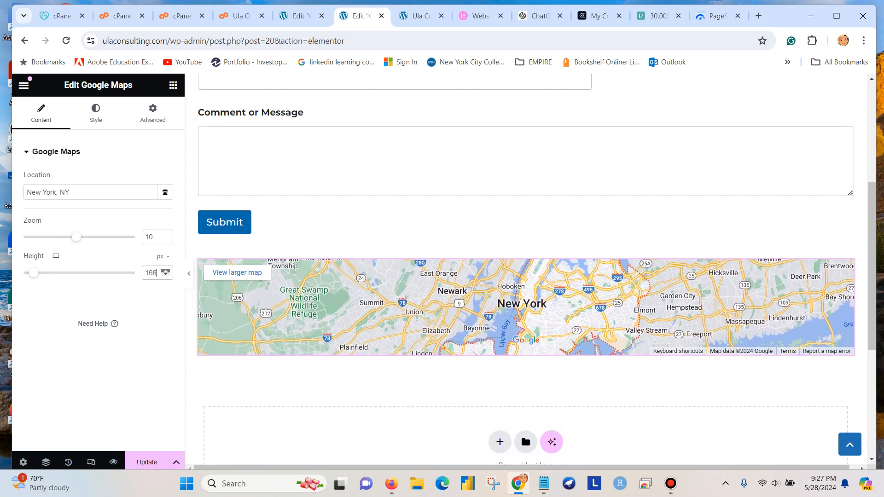
{"action": "key", "text": "Up"}
{"action": "key", "text": "Up"}
{"action": "key", "text": "Up"}
{"action": "key", "text": "Up"}
{"action": "key", "text": "Up"}
{"action": "key", "text": "Up"}
{"action": "key", "text": "Up"}
{"action": "key", "text": "Up"}
{"action": "key", "text": "Up"}
{"action": "key", "text": "Up"}
{"action": "key", "text": "Up"}
{"action": "key", "text": "Up"}
{"action": "key", "text": "Up"}
{"action": "key", "text": "Up"}
{"action": "key", "text": "Up"}
{"action": "key", "text": "Up"}
{"action": "key", "text": "Up"}
{"action": "key", "text": "Up"}
{"action": "key", "text": "Up"}
{"action": "key", "text": "Up"}
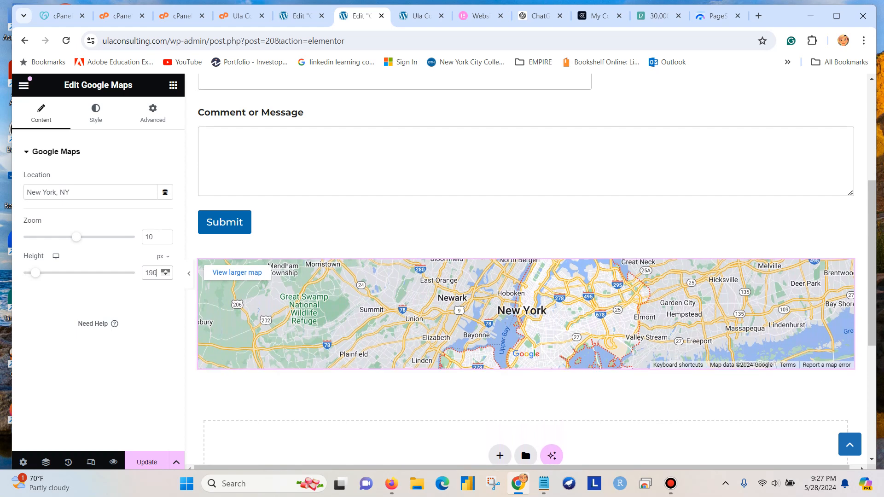
{"action": "key", "text": "Up"}
{"action": "key", "text": "Up"}
{"action": "key", "text": "Up"}
{"action": "key", "text": "Up"}
{"action": "key", "text": "Up"}
{"action": "key", "text": "Up"}
{"action": "key", "text": "Up"}
{"action": "key", "text": "Up"}
{"action": "key", "text": "Up"}
{"action": "key", "text": "Up"}
{"action": "key", "text": "Up"}
{"action": "key", "text": "Up"}
{"action": "key", "text": "Up"}
{"action": "key", "text": "Up"}
{"action": "key", "text": "Up"}
{"action": "key", "text": "Up"}
{"action": "key", "text": "Up"}
{"action": "key", "text": "Up"}
{"action": "key", "text": "Up"}
{"action": "key", "text": "Up"}
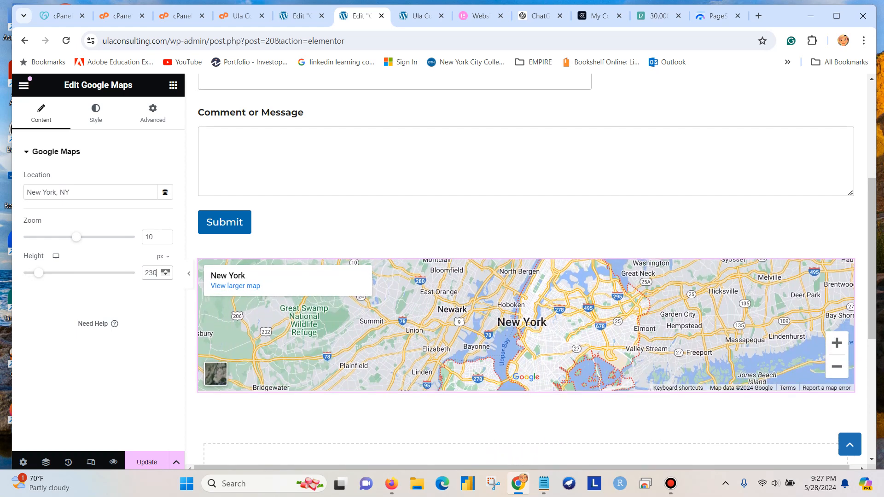
{"action": "key", "text": "Up"}
{"action": "key", "text": "Up"}
{"action": "key", "text": "Up"}
{"action": "key", "text": "Up"}
{"action": "key", "text": "Up"}
{"action": "key", "text": "Up"}
{"action": "key", "text": "Up"}
{"action": "key", "text": "Up"}
{"action": "key", "text": "Up"}
{"action": "key", "text": "Up"}
{"action": "key", "text": "Up"}
{"action": "key", "text": "Up"}
{"action": "key", "text": "Up"}
{"action": "key", "text": "Up"}
{"action": "key", "text": "Up"}
{"action": "key", "text": "Up"}
{"action": "key", "text": "Up"}
{"action": "key", "text": "Up"}
{"action": "key", "text": "Up"}
{"action": "key", "text": "Up"}
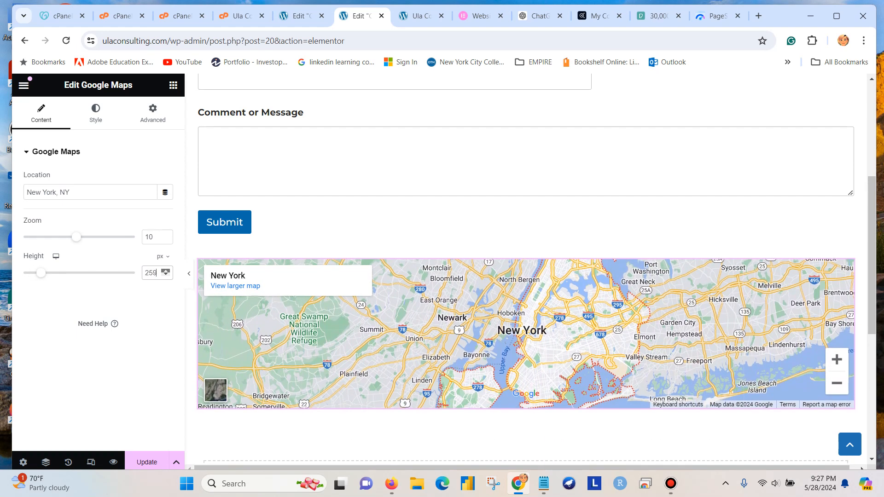
{"action": "key", "text": "Up"}
{"action": "key", "text": "Up"}
{"action": "key", "text": "Up"}
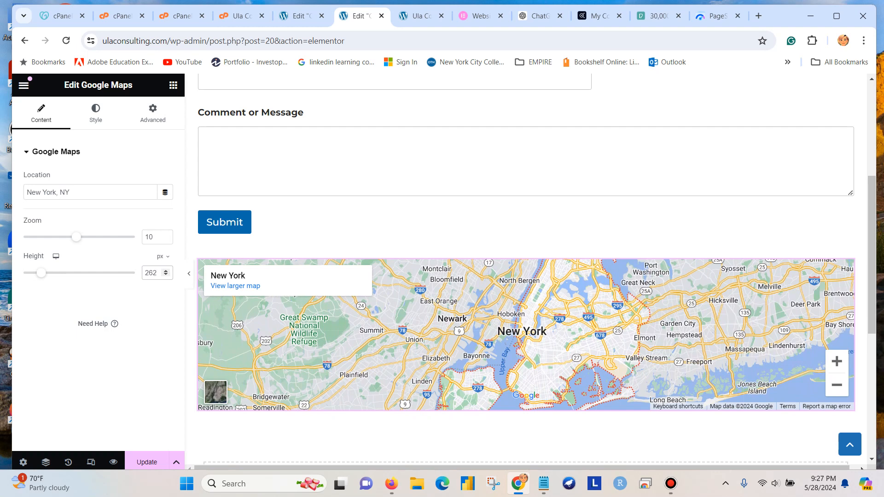
- Set the Google Maps widget's zoom to 12 and save the page
{"action": "left_click_drag", "start_coordinate": [76, 237], "coordinate": [88, 237]}
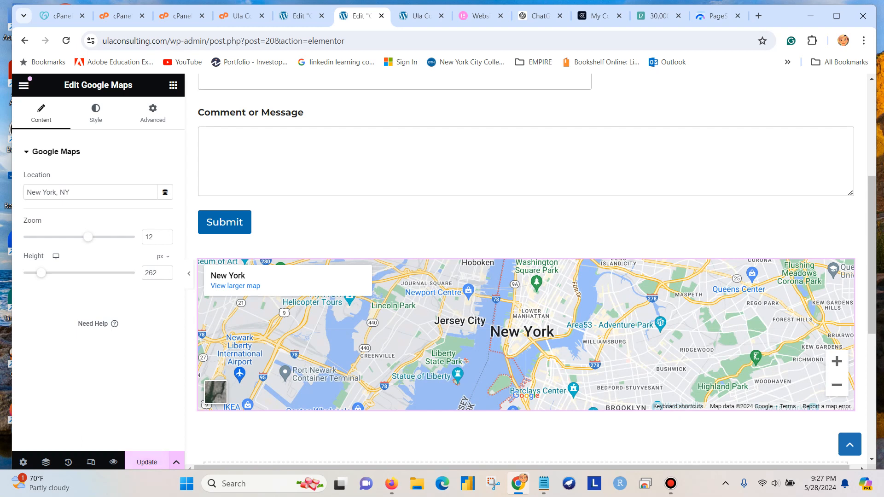
{"action": "key", "text": "ctrl+s"}
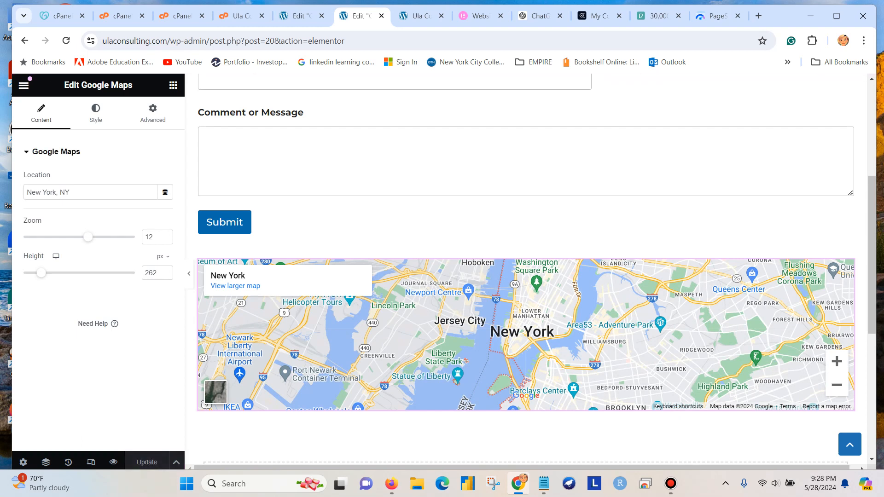
- Preview the Contact Us page and examine the heading, contact form, map and footer layout
{"action": "left_click", "coordinate": [113, 462]}
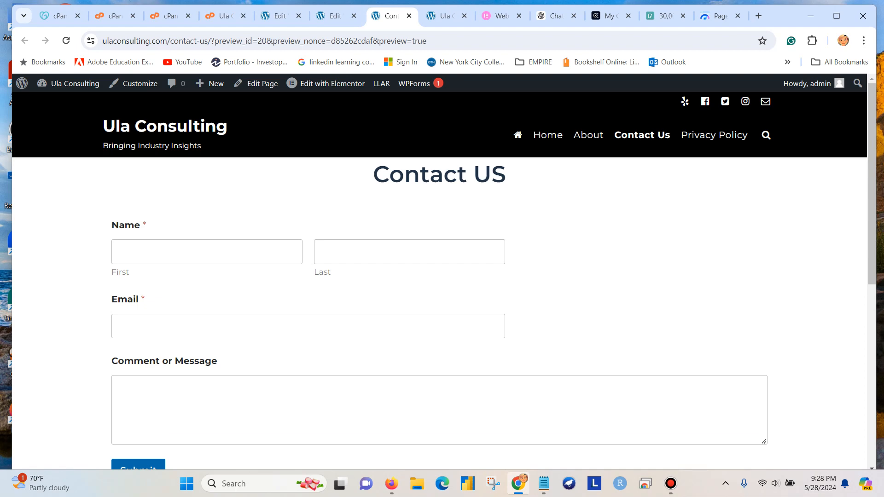
{"action": "scroll", "coordinate": [442, 277], "scroll_direction": "down", "scroll_amount": 7}
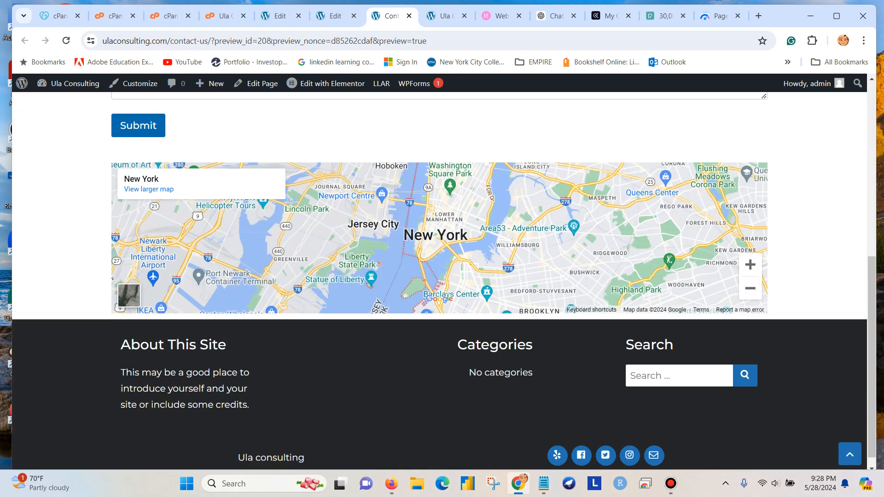
{"action": "scroll", "coordinate": [442, 276], "scroll_direction": "up", "scroll_amount": 3}
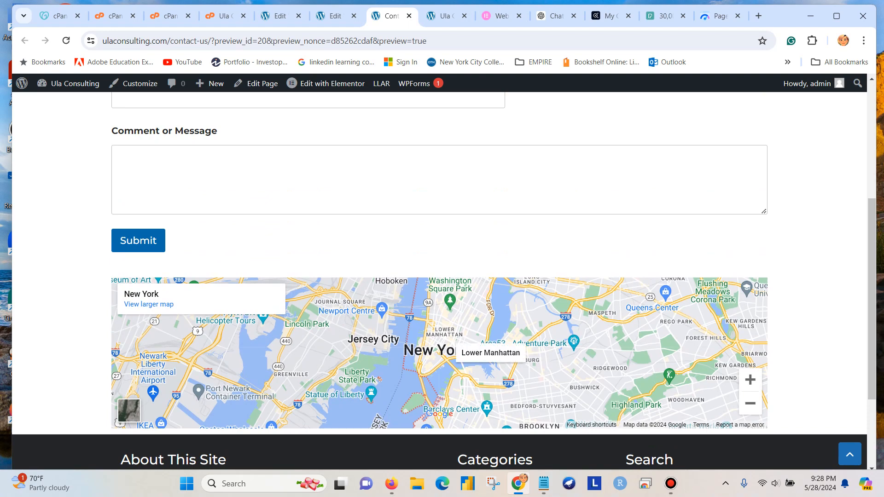
{"action": "scroll", "coordinate": [442, 276], "scroll_direction": "down", "scroll_amount": 3}
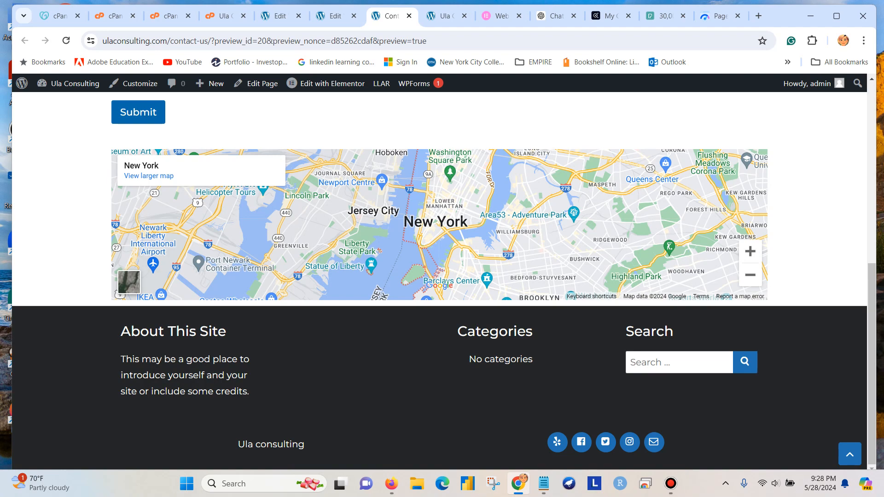
{"action": "scroll", "coordinate": [442, 277], "scroll_direction": "up", "scroll_amount": 8}
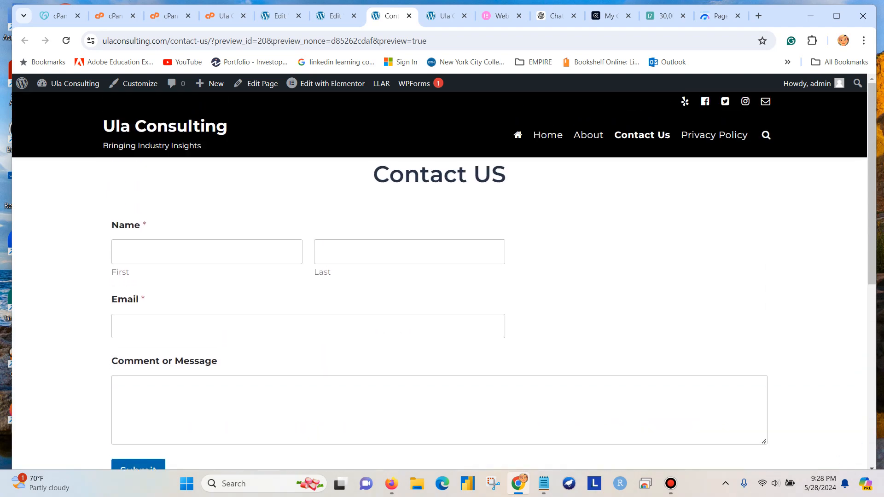
{"action": "scroll", "coordinate": [442, 276], "scroll_direction": "down", "scroll_amount": 5}
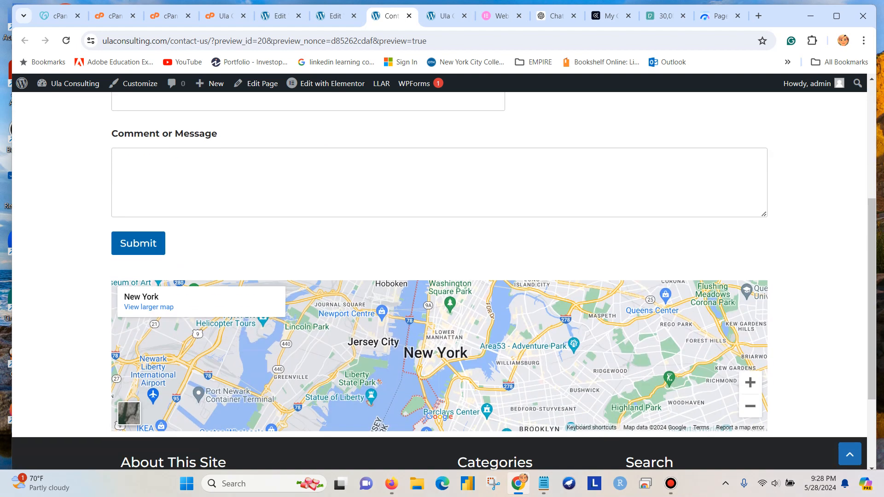
{"action": "scroll", "coordinate": [442, 276], "scroll_direction": "up", "scroll_amount": 5}
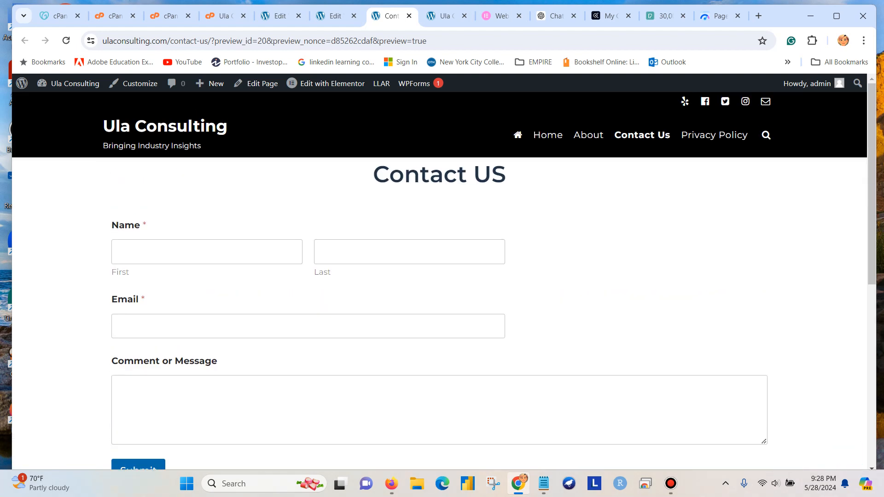